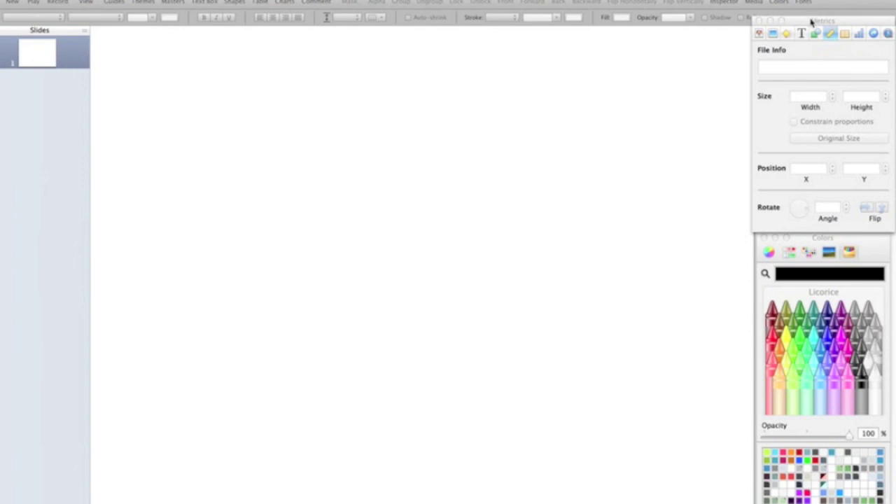
Line up the floating side panels and insert a circle at the lower left of the slide
{"action": "left_click_drag", "start_coordinate": [812, 20], "coordinate": [818, 14]}
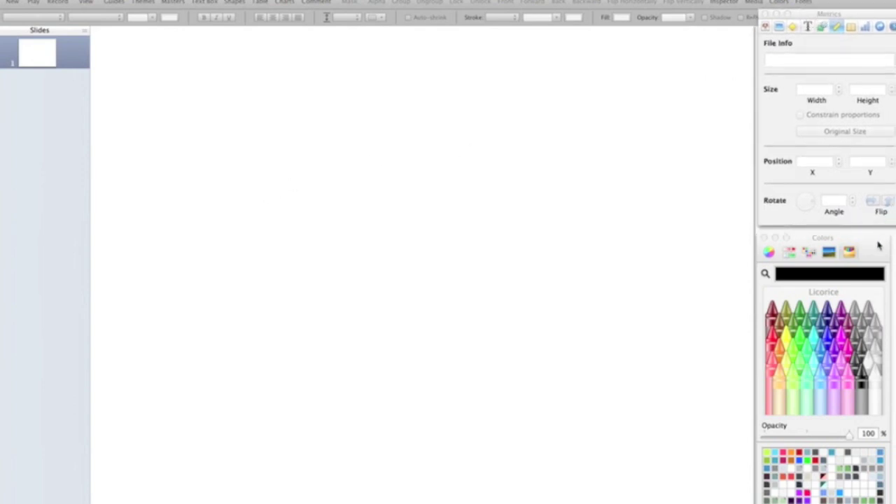
{"action": "left_click_drag", "start_coordinate": [878, 245], "coordinate": [881, 247]}
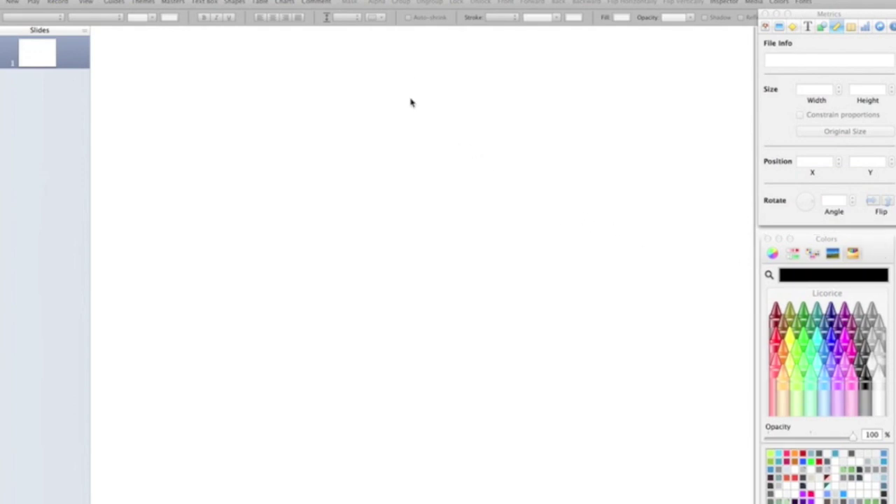
{"action": "left_click", "coordinate": [235, 3]}
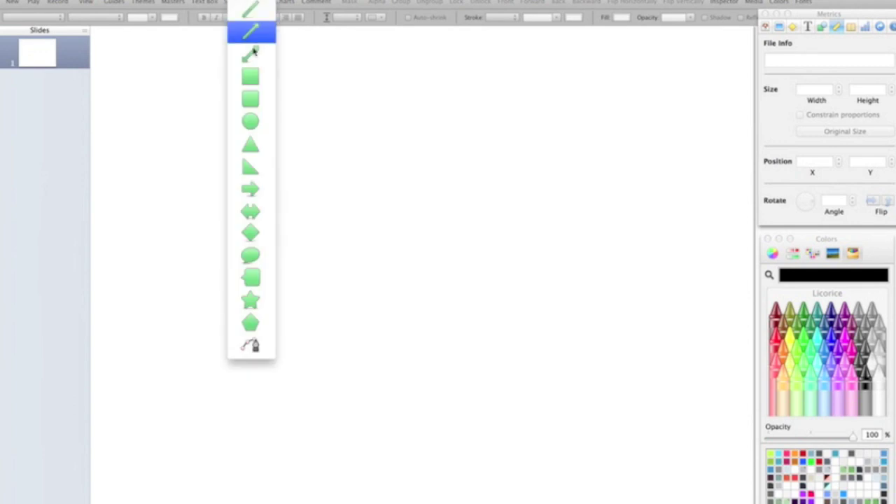
{"action": "left_click", "coordinate": [250, 120]}
{"action": "left_click_drag", "start_coordinate": [431, 270], "coordinate": [378, 167]}
Duplicate the circle and move the copy down onto the slide
{"action": "key", "text": "super+d"}
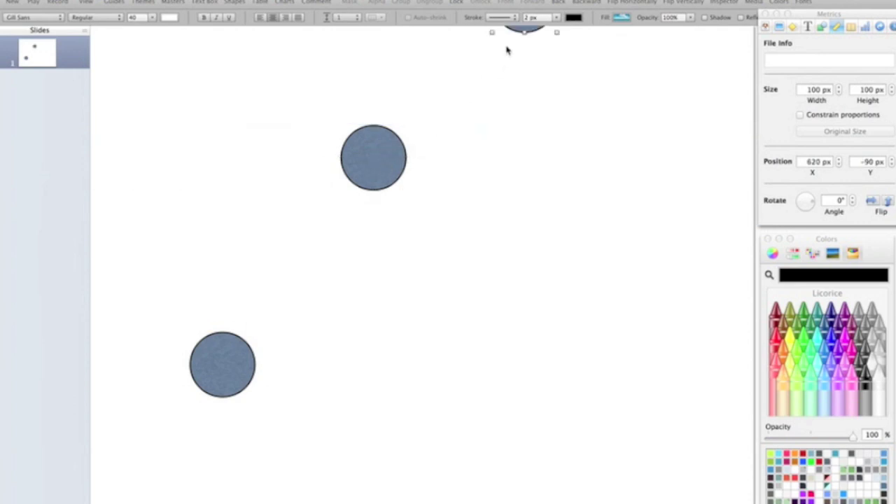
{"action": "left_click_drag", "start_coordinate": [522, 29], "coordinate": [606, 433]}
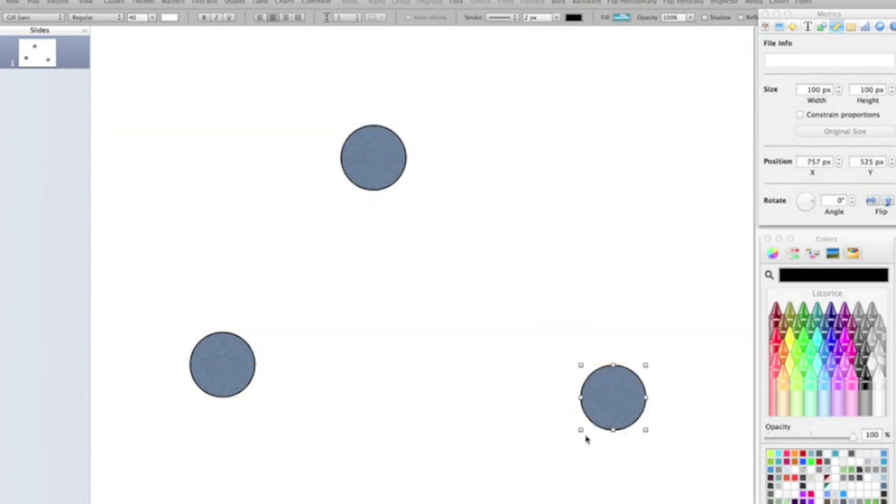
{"action": "left_click", "coordinate": [468, 426]}
{"action": "left_click", "coordinate": [637, 405]}
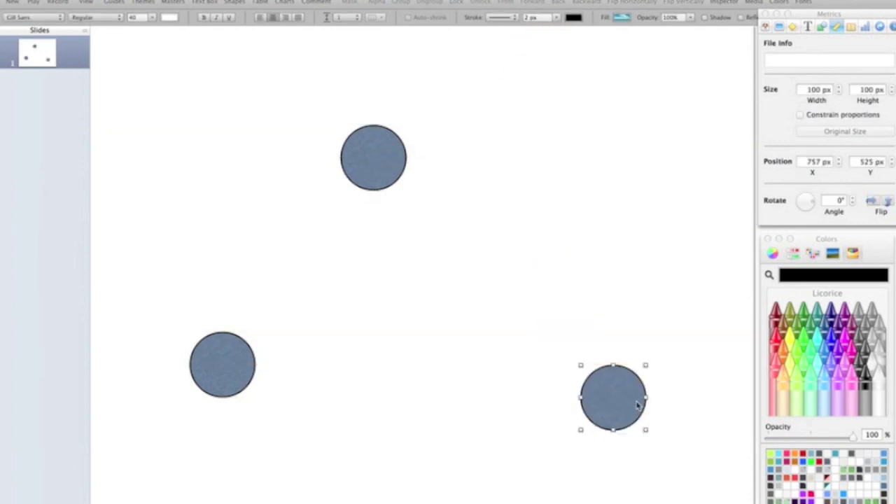
Remove the outlines from all three circles and check the 1024 x 768 document size
{"action": "key", "text": "super+a"}
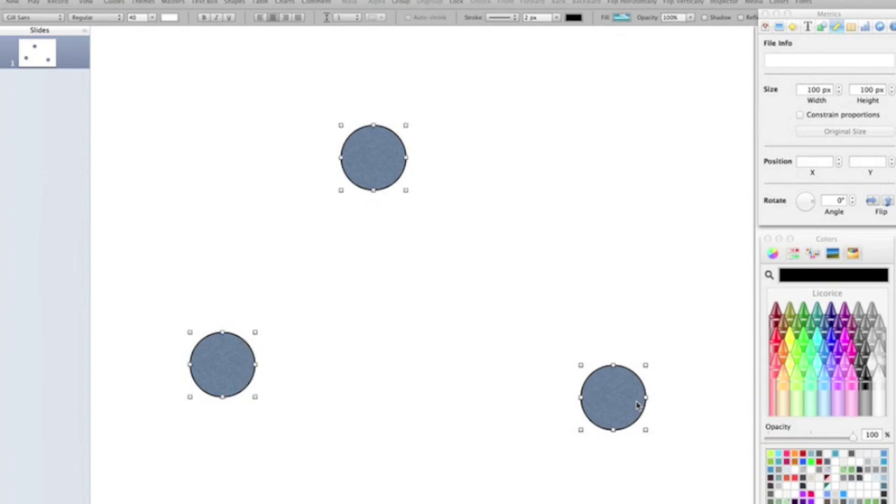
{"action": "left_click", "coordinate": [497, 16]}
{"action": "left_click", "coordinate": [499, 15]}
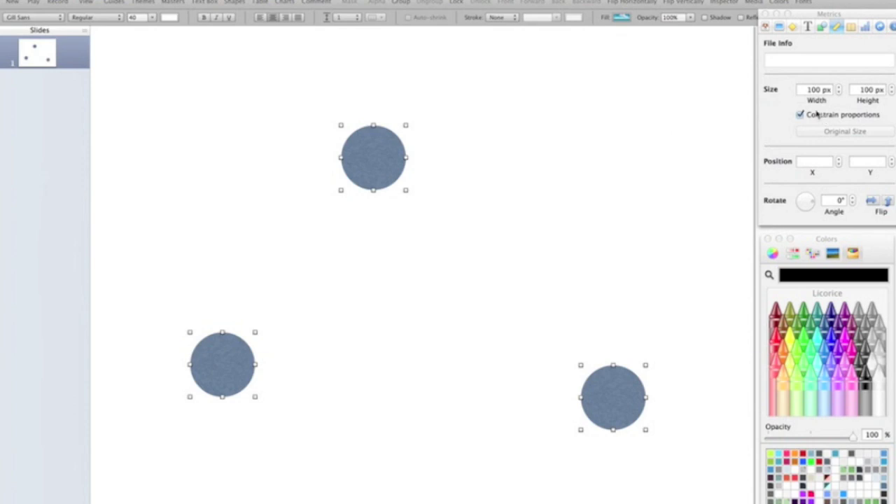
{"action": "left_click", "coordinate": [765, 26]}
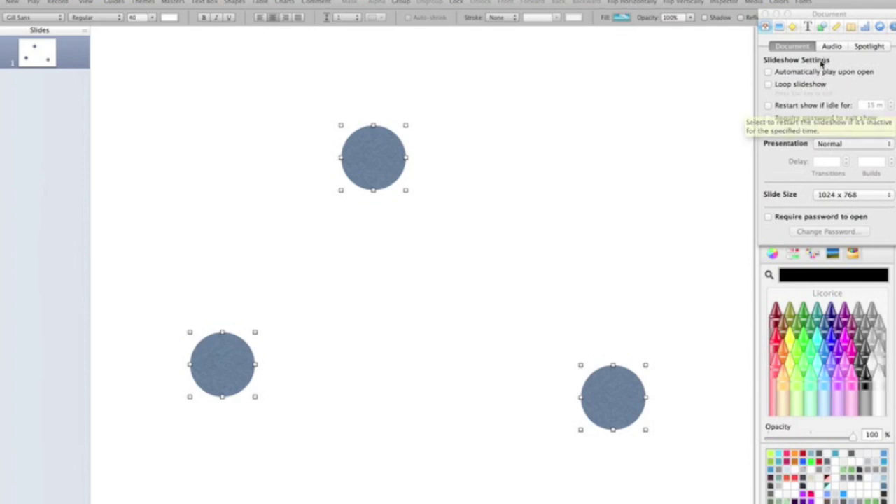
Set the width of all three circles to 400 px
{"action": "left_click", "coordinate": [835, 26]}
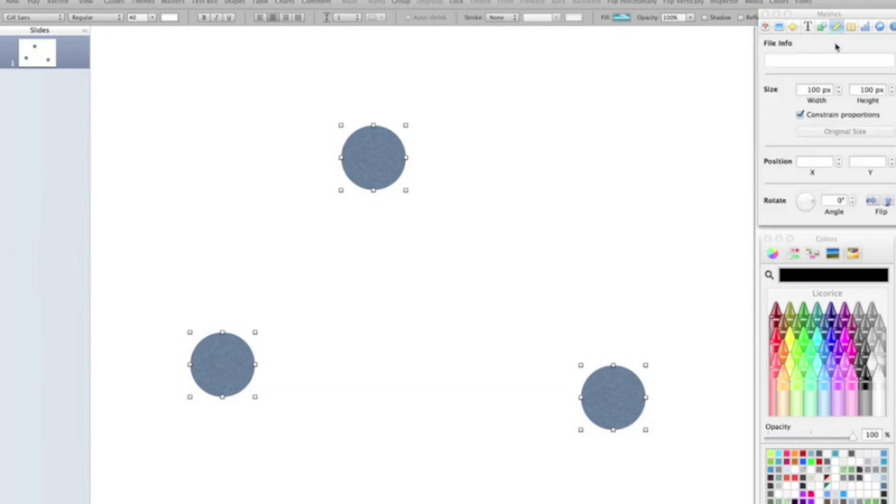
{"action": "left_click", "coordinate": [811, 91]}
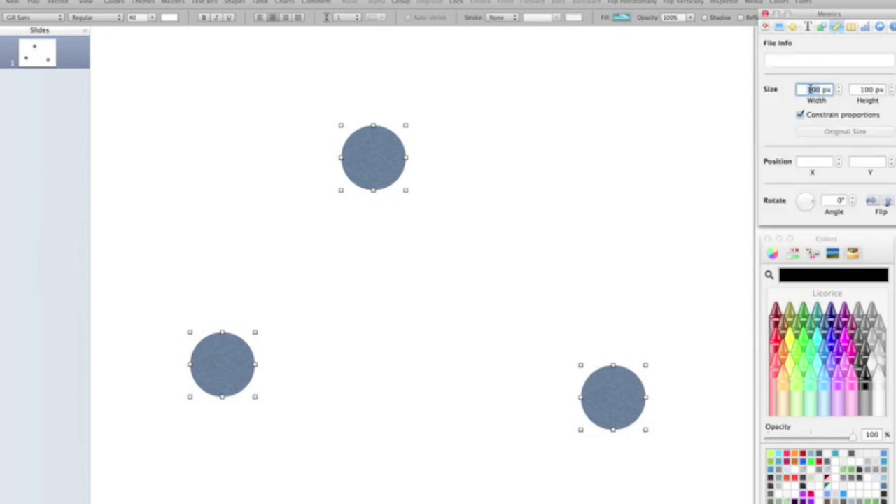
{"action": "type", "text": "400"}
{"action": "key", "text": "Tab"}
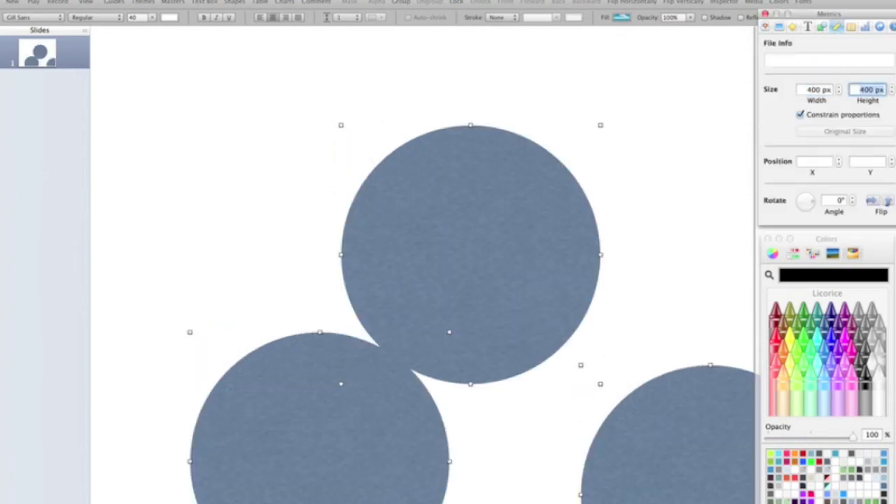
Arrange the enlarged circles in a triangle, one at top centre and two along the bottom
{"action": "left_click", "coordinate": [676, 248]}
{"action": "left_click_drag", "start_coordinate": [502, 270], "coordinate": [452, 181]}
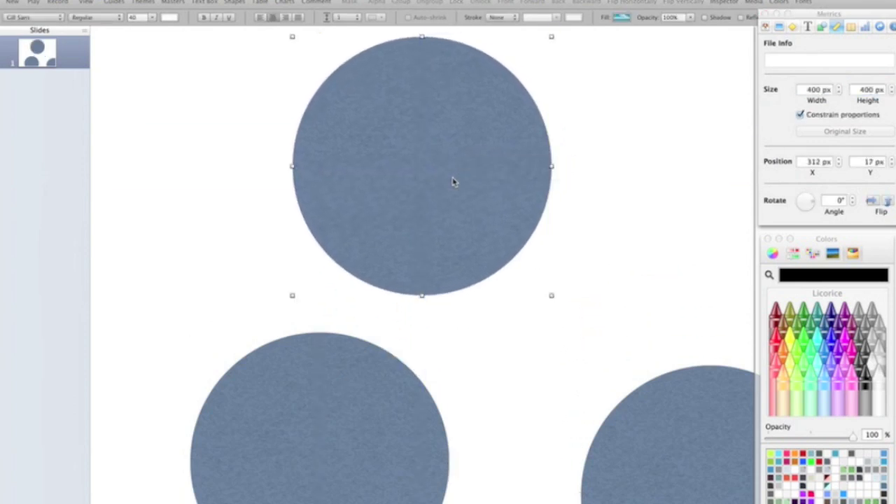
{"action": "left_click", "coordinate": [328, 400]}
{"action": "left_click_drag", "start_coordinate": [329, 400], "coordinate": [240, 320]}
{"action": "left_click_drag", "start_coordinate": [680, 464], "coordinate": [594, 352]}
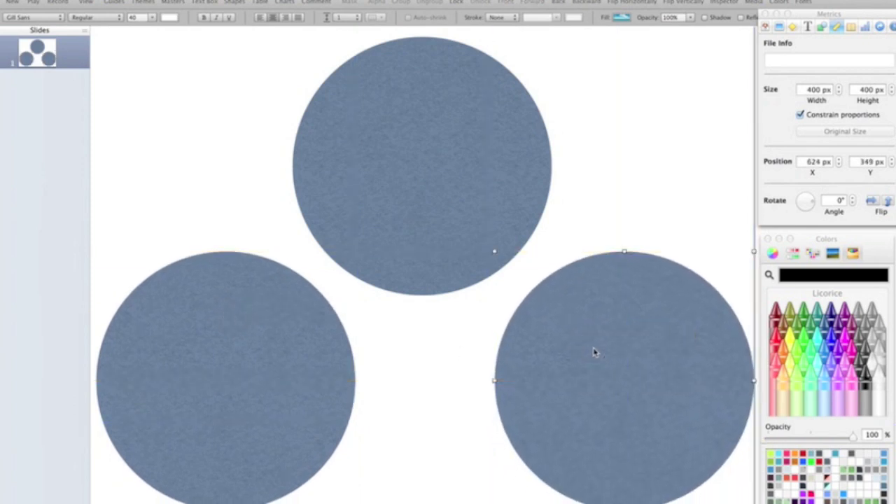
{"action": "left_click", "coordinate": [242, 390], "text": "shift"}
{"action": "mouse_move", "coordinate": [241, 390]}
{"action": "left_mouse_down"}
{"action": "mouse_move", "coordinate": [273, 385]}
{"action": "mouse_move", "coordinate": [236, 386]}
{"action": "left_mouse_up"}
{"action": "key", "text": "super+a"}
{"action": "left_click", "coordinate": [200, 192]}
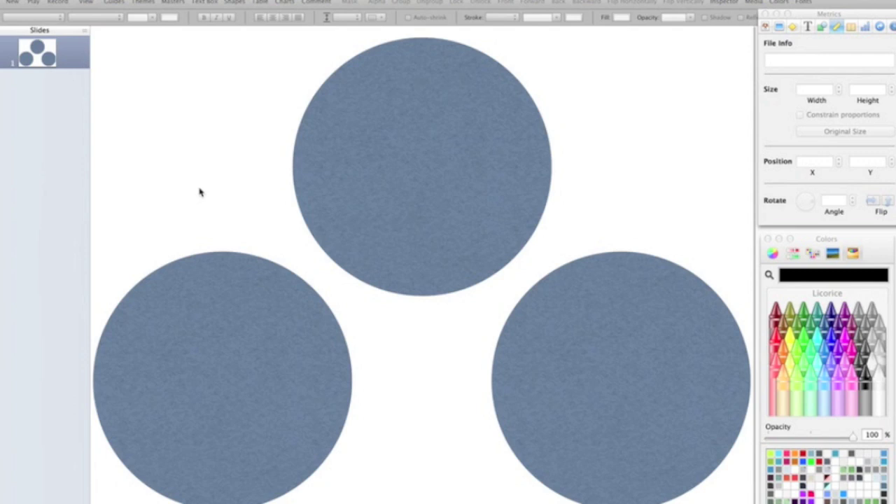
Give the lower-left circle a solid magenta colour fill
{"action": "left_click", "coordinate": [216, 278]}
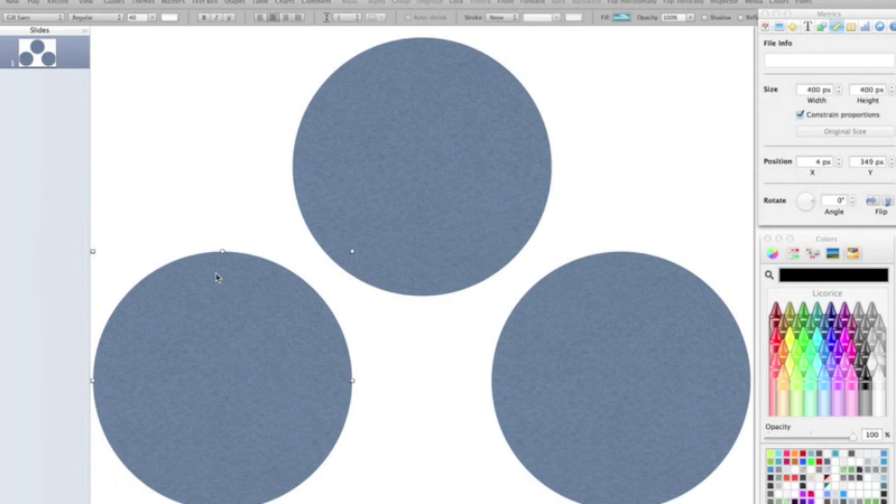
{"action": "left_click", "coordinate": [824, 28]}
{"action": "left_click", "coordinate": [821, 56]}
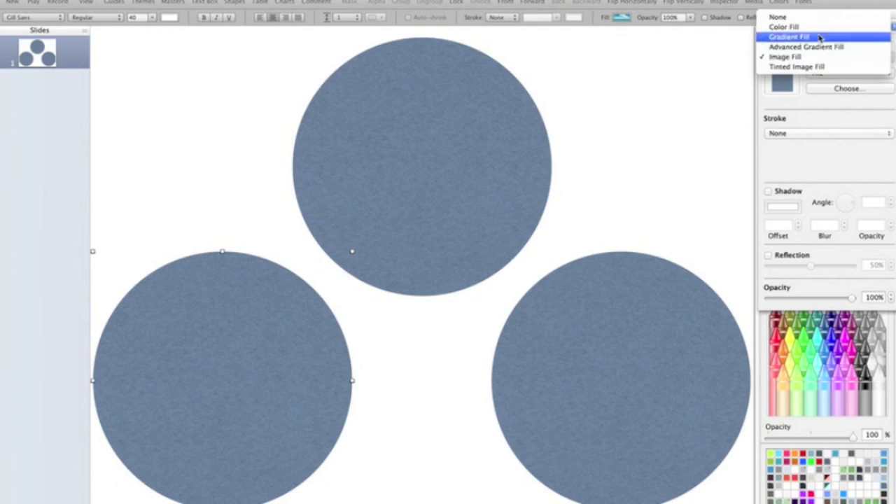
{"action": "left_click", "coordinate": [818, 28]}
{"action": "left_click", "coordinate": [793, 82]}
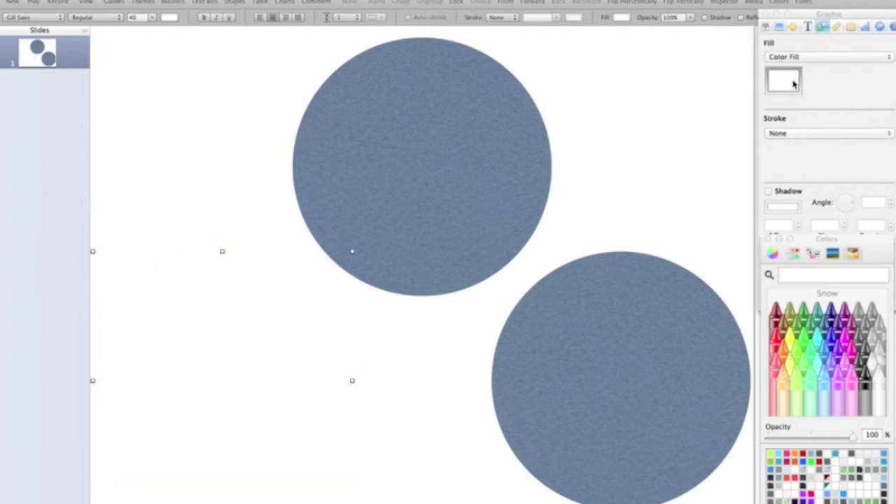
{"action": "left_click", "coordinate": [848, 343]}
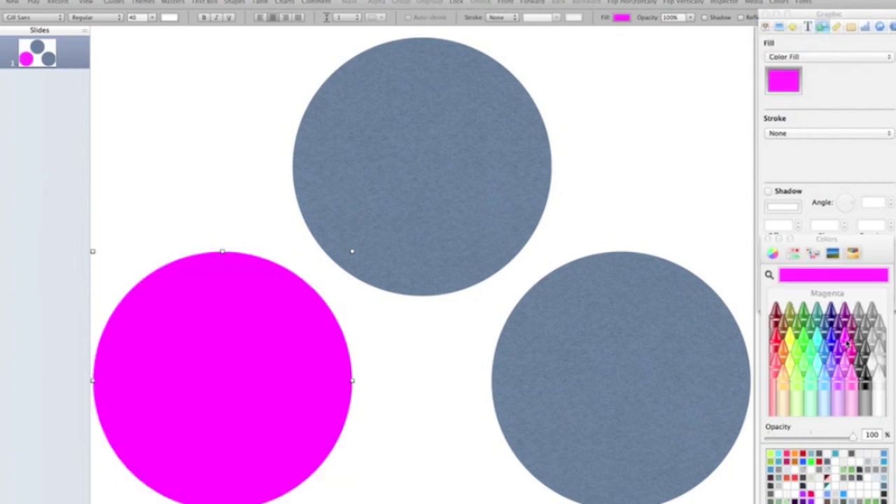
Set the magenta fill's opacity to 60%
{"action": "left_click", "coordinate": [871, 435]}
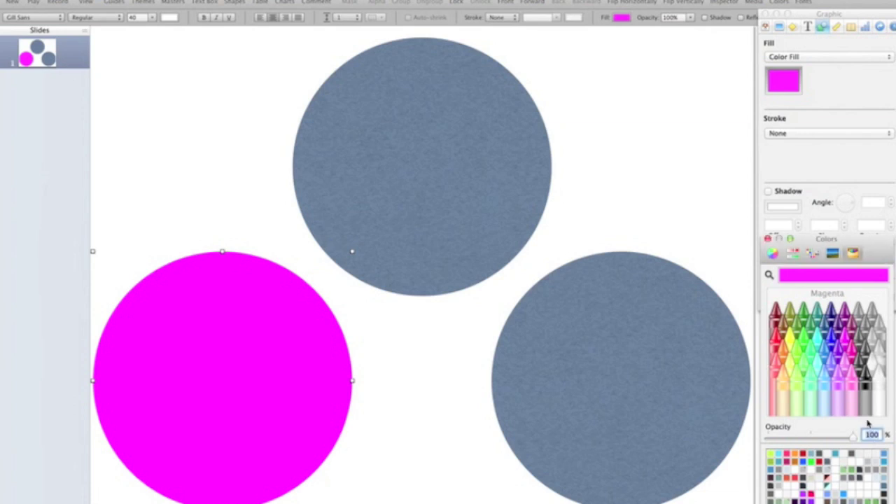
{"action": "type", "text": "60"}
{"action": "key", "text": "Return"}
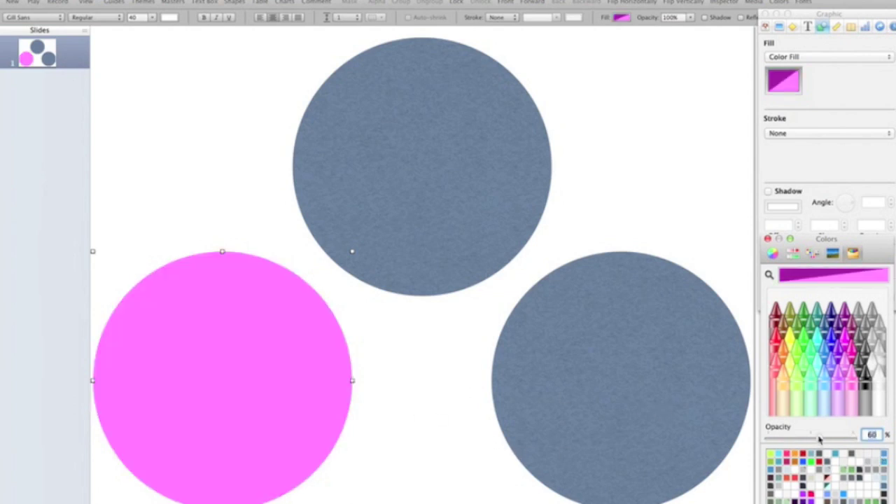
{"action": "mouse_move", "coordinate": [820, 438]}
{"action": "left_mouse_down"}
{"action": "mouse_move", "coordinate": [784, 429]}
{"action": "mouse_move", "coordinate": [842, 436]}
{"action": "mouse_move", "coordinate": [821, 432]}
{"action": "mouse_move", "coordinate": [833, 436]}
{"action": "left_mouse_up"}
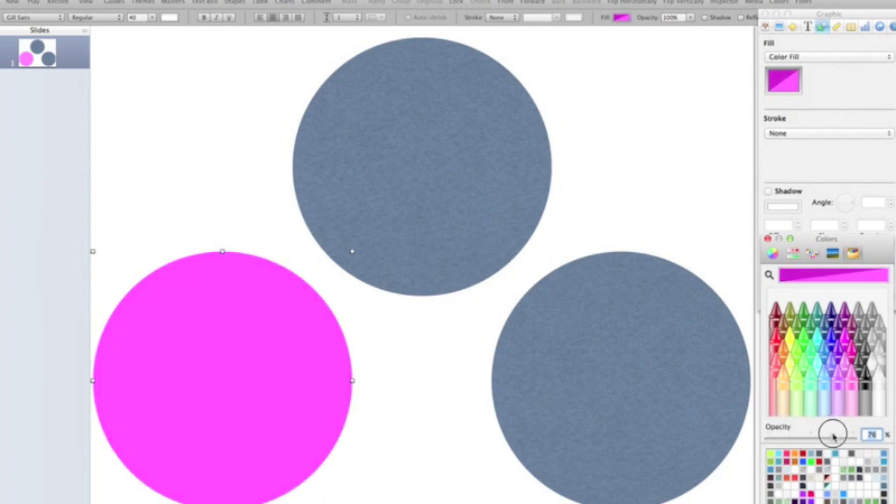
{"action": "left_click", "coordinate": [871, 434]}
{"action": "type", "text": "6"}
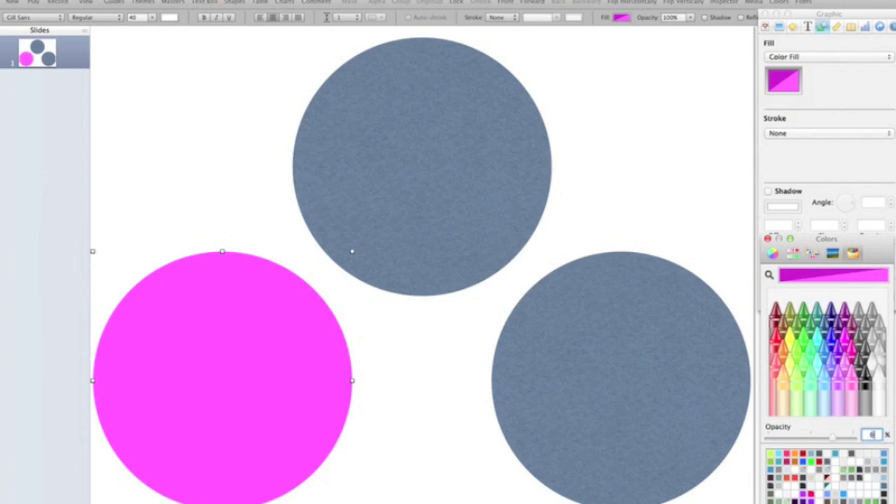
{"action": "type", "text": "0"}
{"action": "key", "text": "Return"}
Fill the top circle with lemon yellow at 60% opacity
{"action": "left_click", "coordinate": [390, 430]}
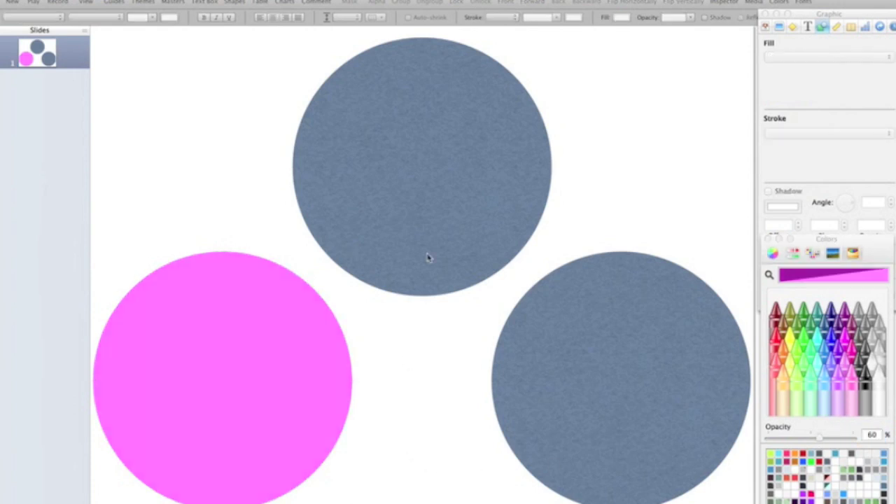
{"action": "left_click", "coordinate": [436, 235]}
{"action": "left_click", "coordinate": [621, 18]}
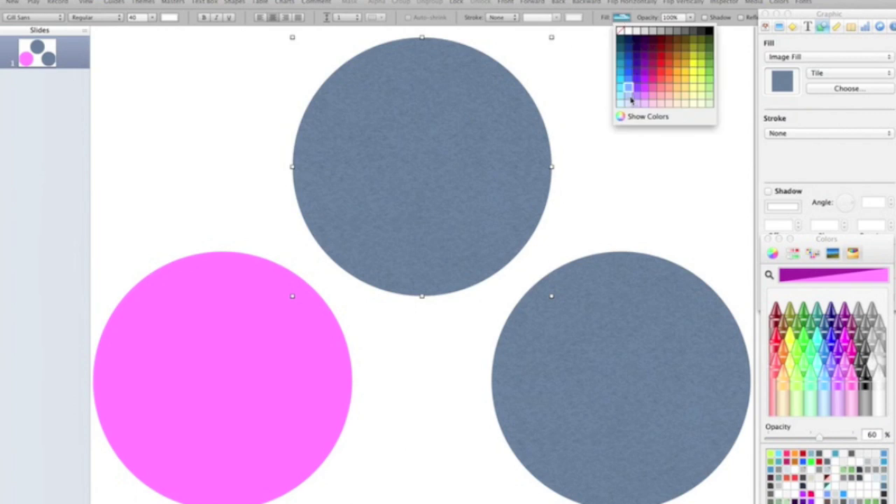
{"action": "left_click", "coordinate": [632, 117]}
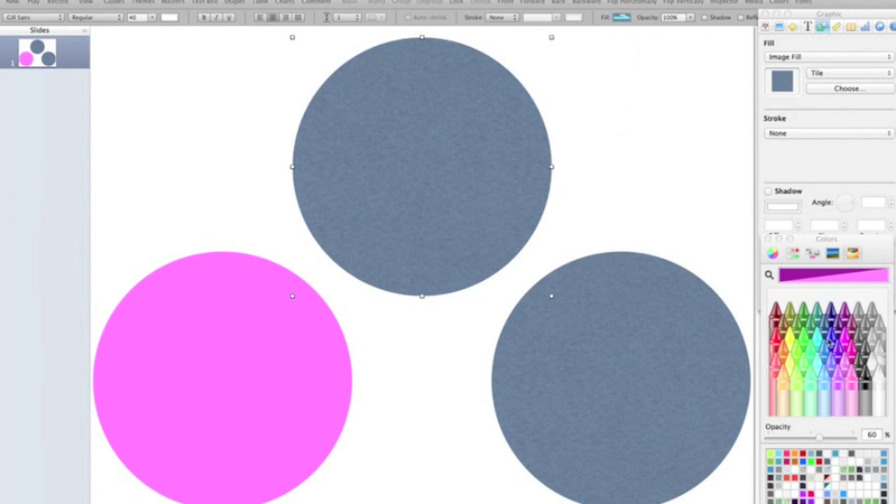
{"action": "left_click", "coordinate": [787, 340]}
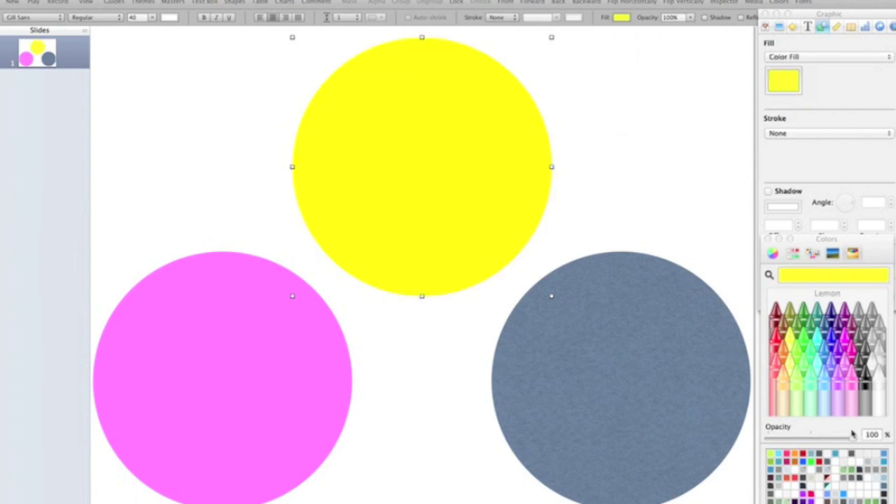
{"action": "left_click", "coordinate": [872, 435]}
{"action": "double_click", "coordinate": [873, 435]}
{"action": "type", "text": "60"}
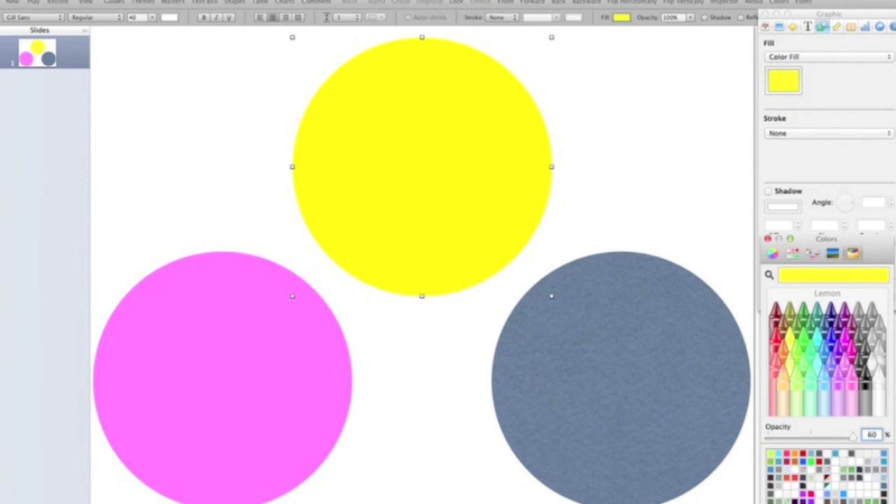
{"action": "key", "text": "Return"}
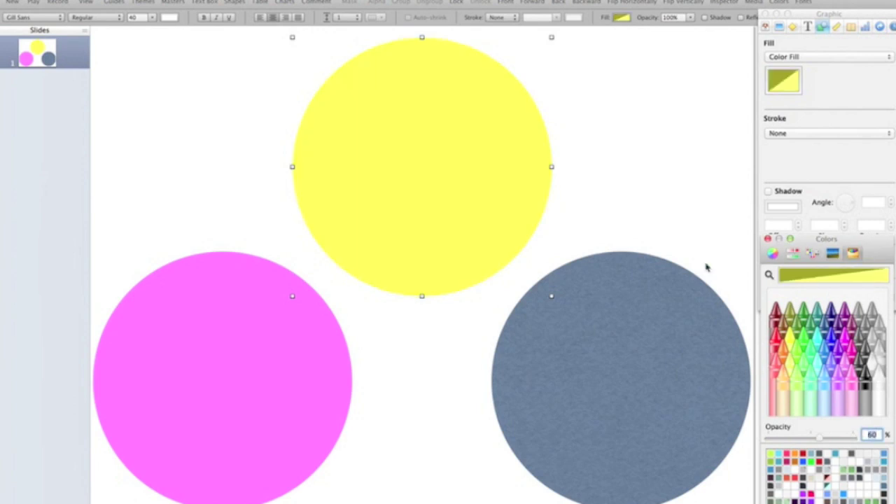
Fill the bottom-right circle with aqua blue at 60% opacity
{"action": "left_click", "coordinate": [682, 312]}
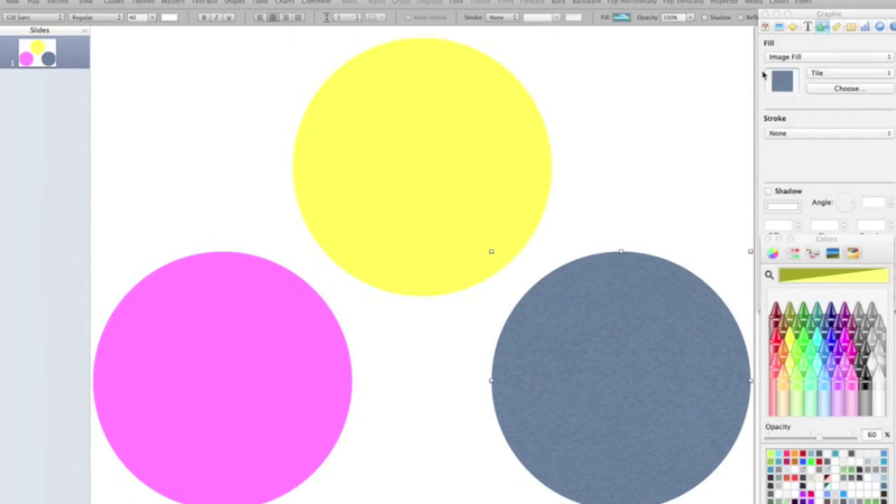
{"action": "left_click", "coordinate": [629, 19]}
{"action": "left_click", "coordinate": [643, 118]}
{"action": "left_click", "coordinate": [825, 357]}
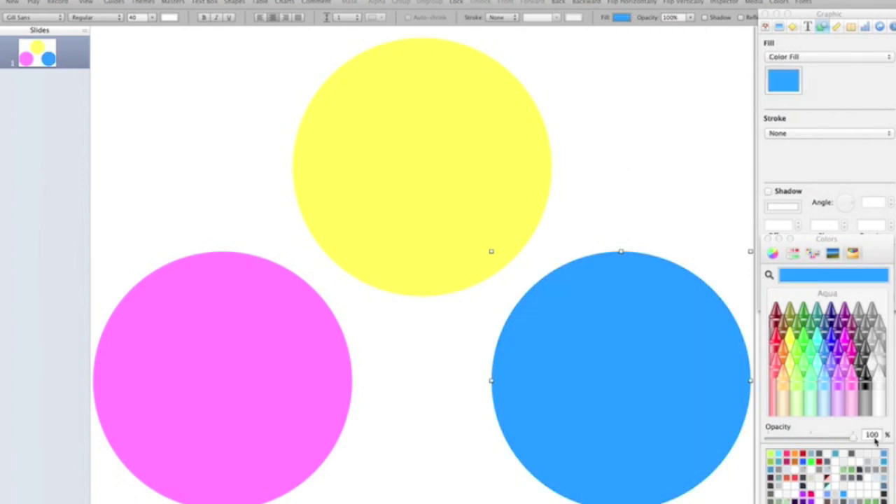
{"action": "double_click", "coordinate": [872, 436]}
{"action": "type", "text": "60"}
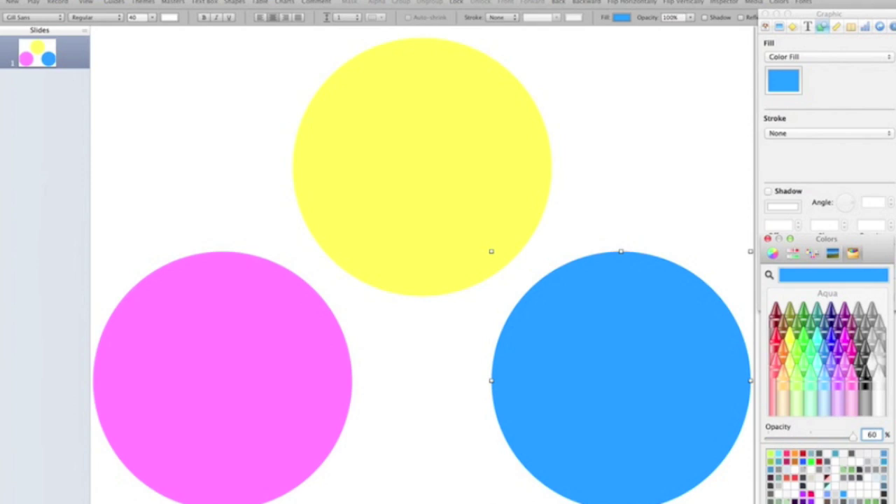
{"action": "key", "text": "Return"}
{"action": "left_click", "coordinate": [699, 202]}
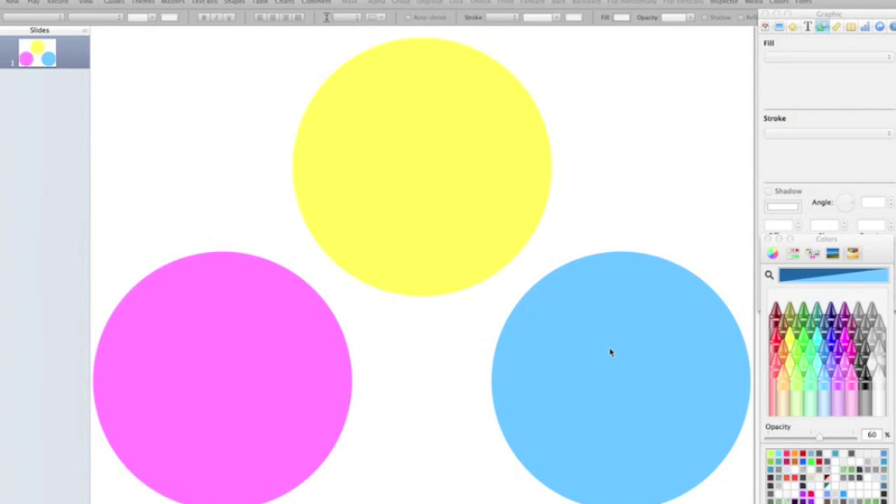
Nudge the blue and pink circles so they sit evenly beneath the yellow circle
{"action": "left_click_drag", "start_coordinate": [611, 352], "coordinate": [578, 348]}
{"action": "left_click", "coordinate": [266, 368], "text": "shift"}
{"action": "left_click_drag", "start_coordinate": [266, 368], "coordinate": [282, 369]}
{"action": "left_click", "coordinate": [535, 182]}
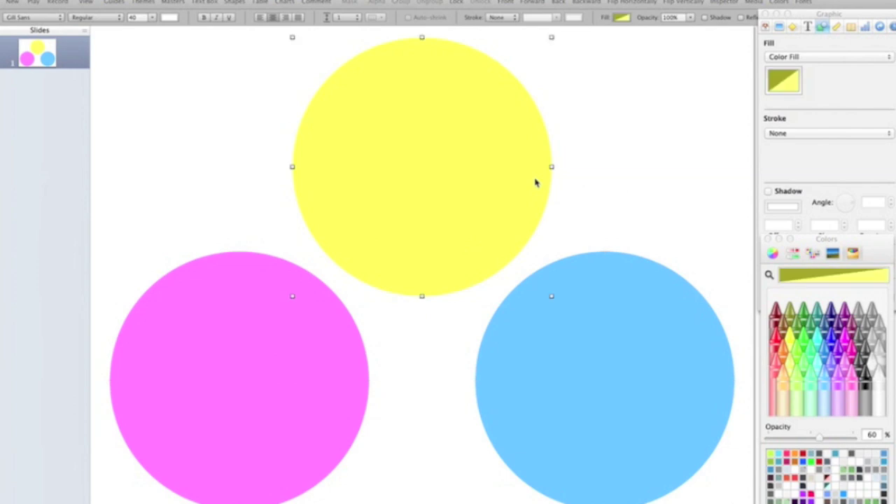
{"action": "left_click_drag", "start_coordinate": [535, 183], "coordinate": [532, 175]}
{"action": "key", "text": "super+a"}
{"action": "left_click", "coordinate": [656, 130]}
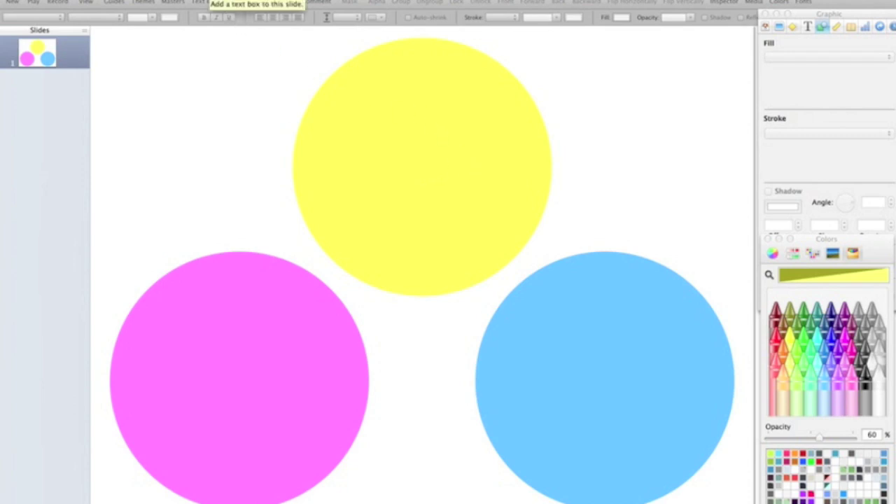
{"action": "left_click", "coordinate": [205, 1]}
Undo the stray text box and type 'Metallic Luster' inside the yellow circle
{"action": "key", "text": "super+z"}
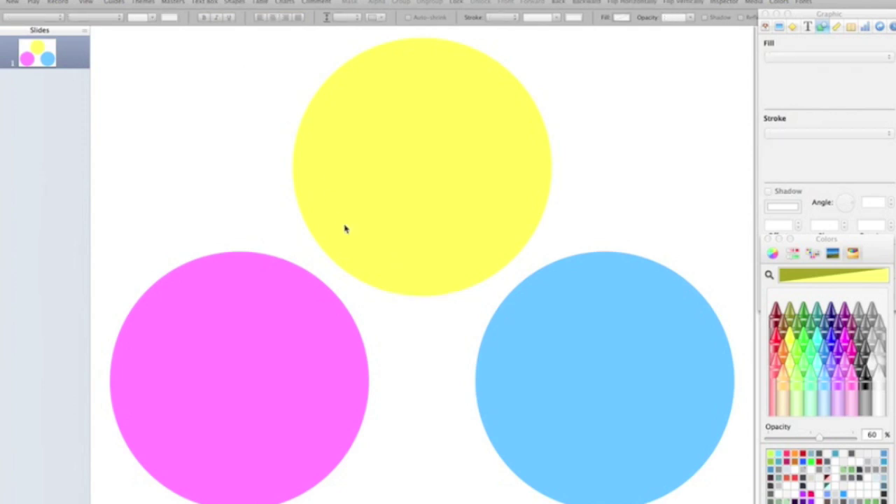
{"action": "left_click", "coordinate": [434, 180]}
{"action": "left_click", "coordinate": [430, 181]}
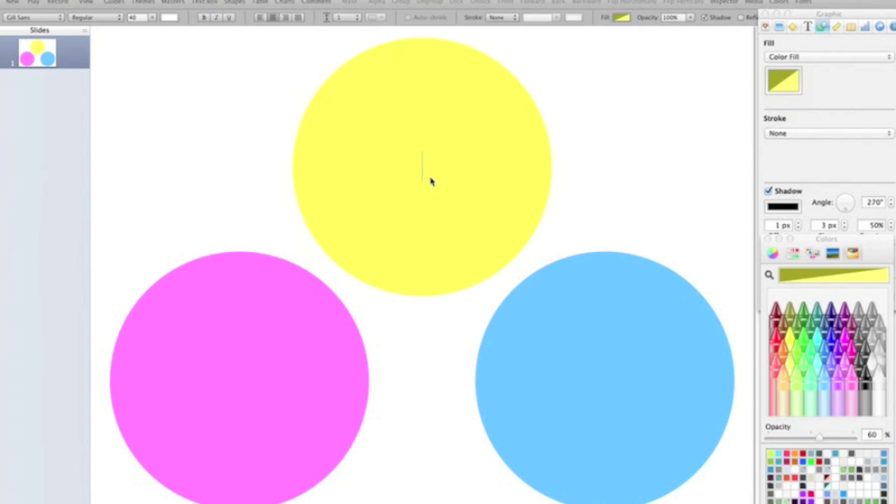
{"action": "type", "text": "Metallic Luster"}
Turn off the label's shadow and colour the Metallic Luster text dark grey Iron
{"action": "triple_click", "coordinate": [462, 171]}
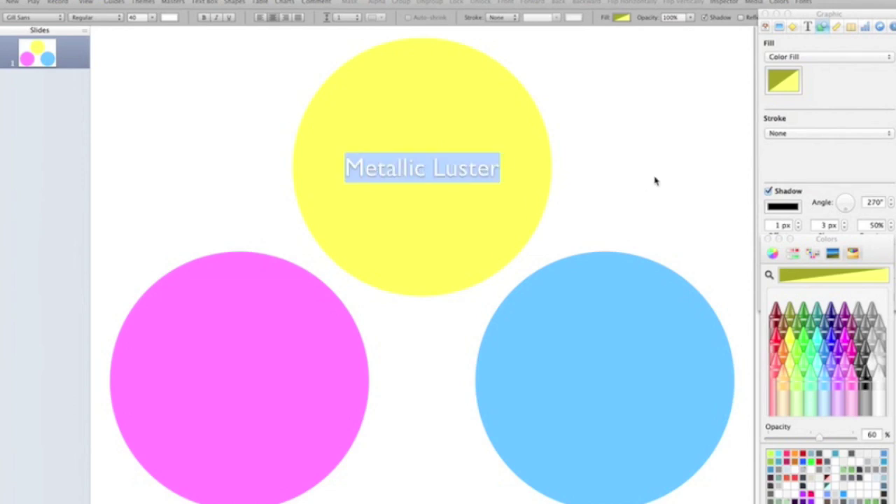
{"action": "left_click", "coordinate": [781, 197]}
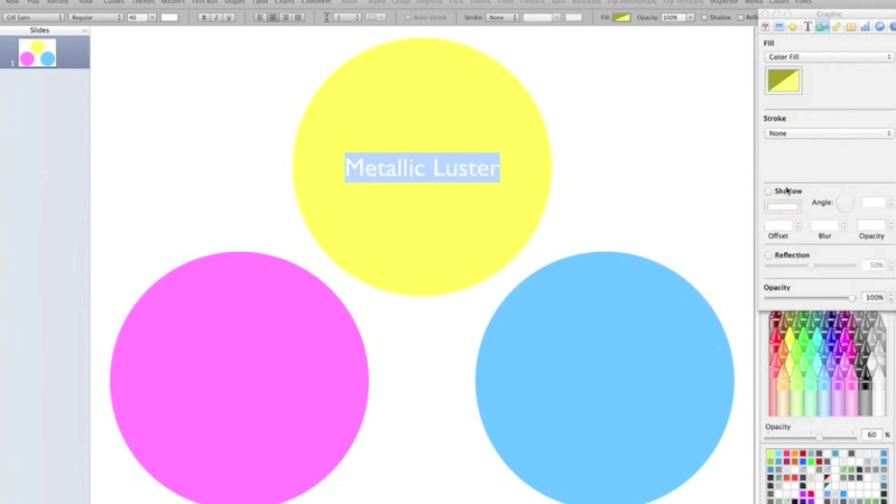
{"action": "left_click", "coordinate": [860, 337]}
{"action": "key", "text": "super+z"}
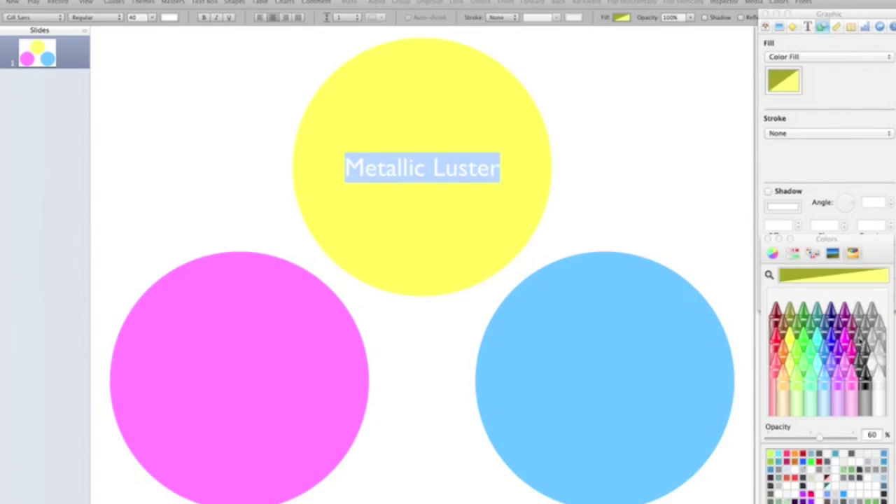
{"action": "left_click", "coordinate": [807, 26]}
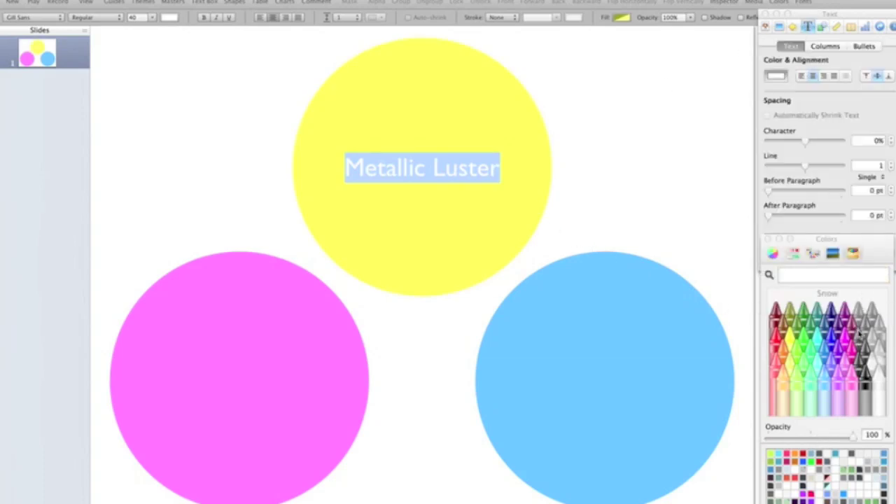
{"action": "left_click", "coordinate": [860, 337]}
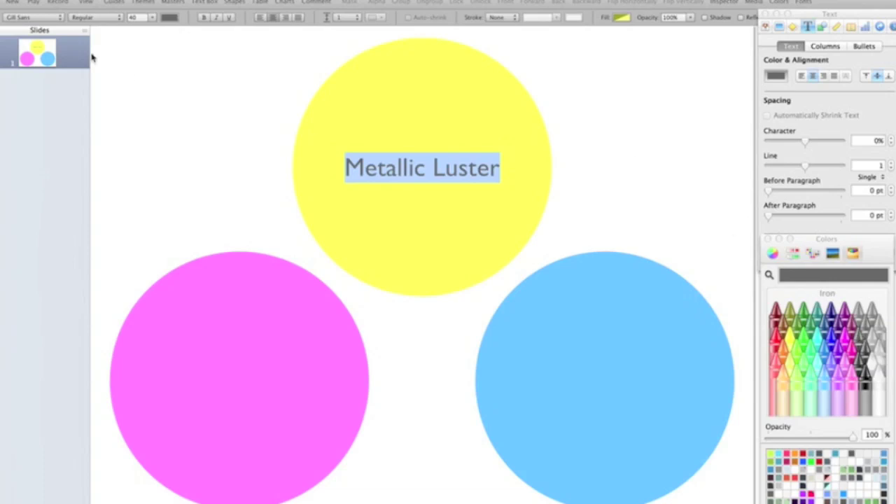
Set the label's font to Georgia and copy the styled text
{"action": "left_click", "coordinate": [46, 18]}
{"action": "scroll", "coordinate": [46, 20], "scroll_direction": "up", "scroll_amount": 15}
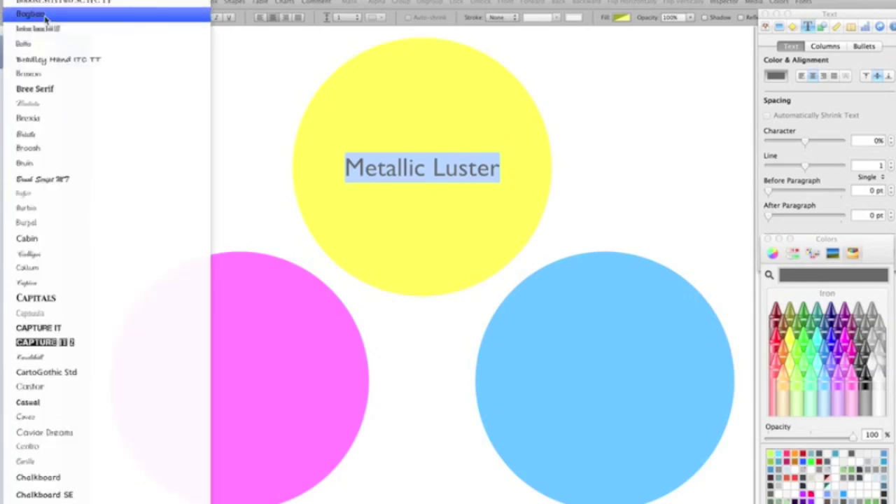
{"action": "left_click", "coordinate": [45, 30]}
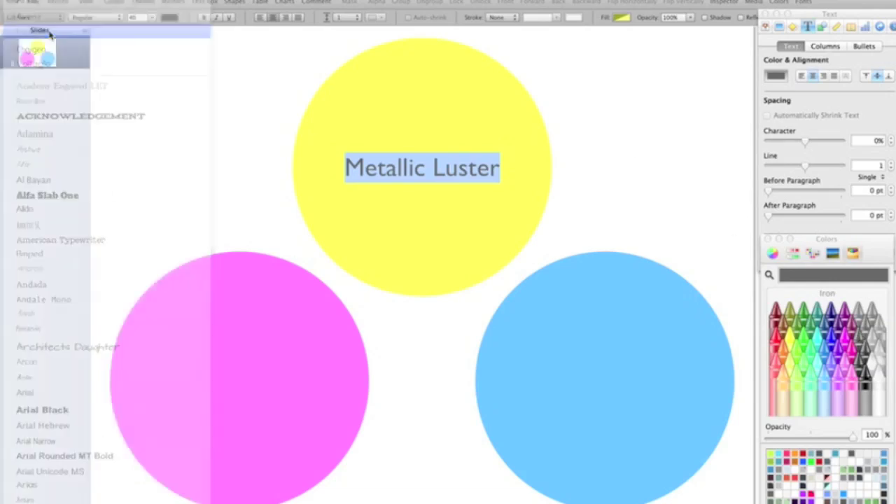
{"action": "left_click", "coordinate": [161, 106]}
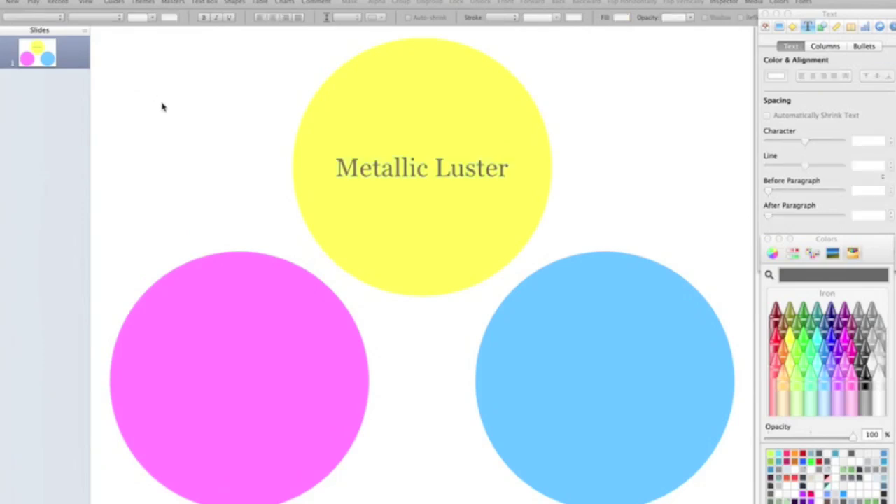
{"action": "left_click", "coordinate": [411, 164]}
{"action": "double_click", "coordinate": [410, 163]}
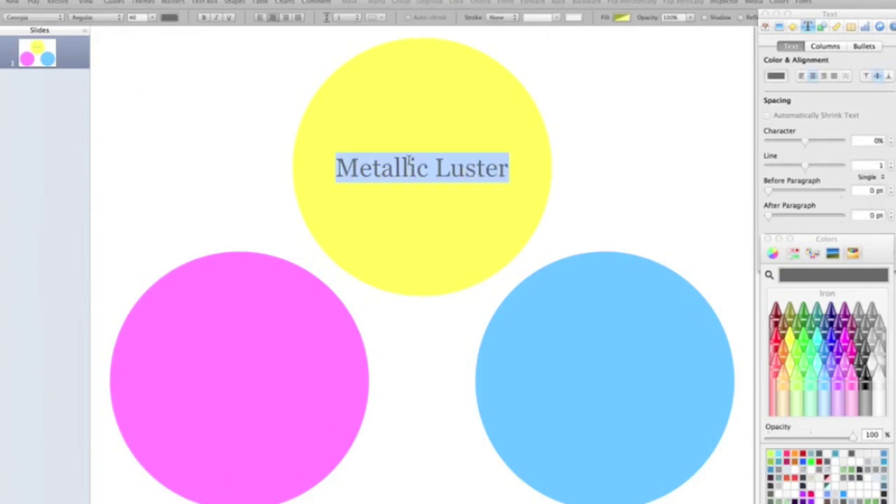
{"action": "key", "text": "super+c"}
{"action": "left_click", "coordinate": [250, 374]}
Paste the styled label into the pink circle and retype it as 'Harder than Glass'
{"action": "left_click", "coordinate": [250, 374]}
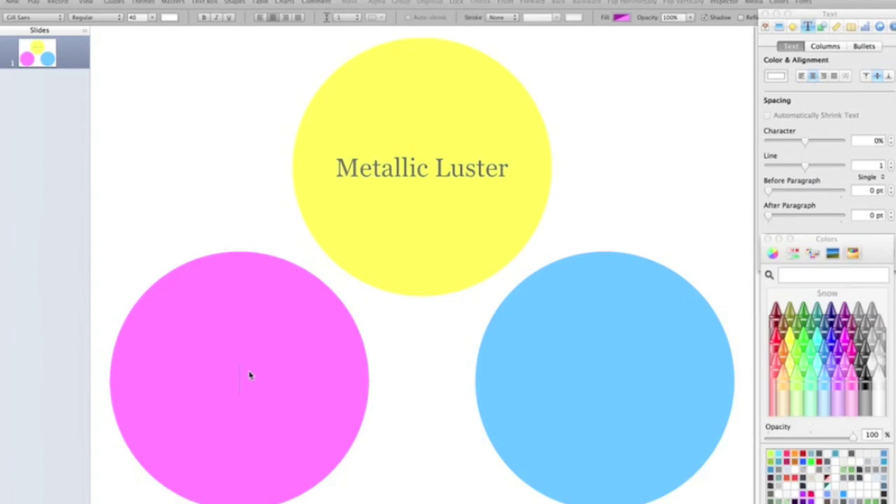
{"action": "key", "text": "super+v"}
{"action": "triple_click", "coordinate": [239, 382]}
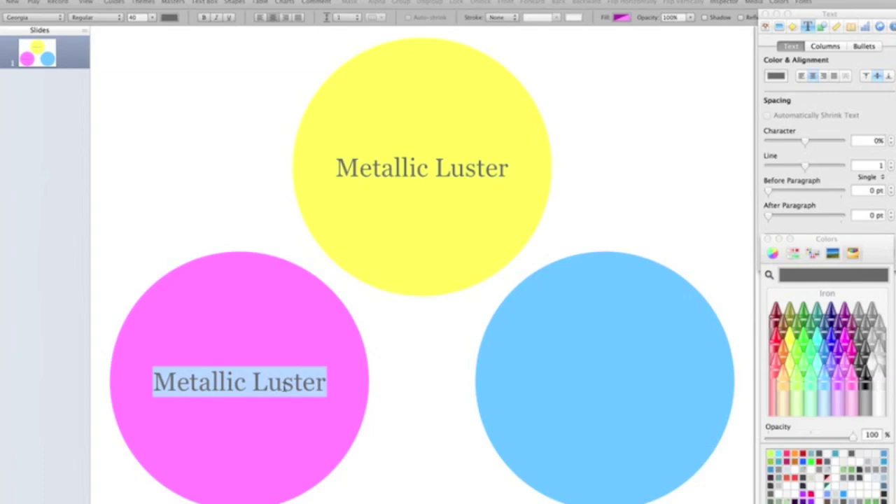
{"action": "type", "text": "Har"}
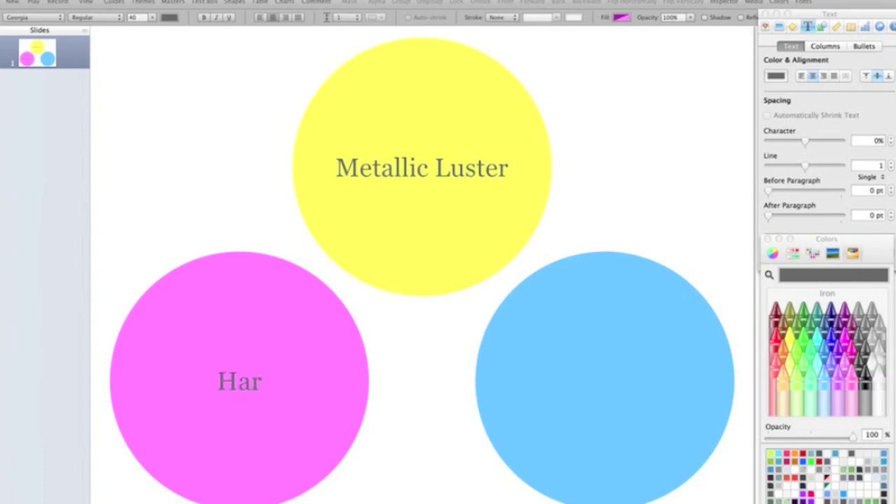
{"action": "type", "text": "der than Glass"}
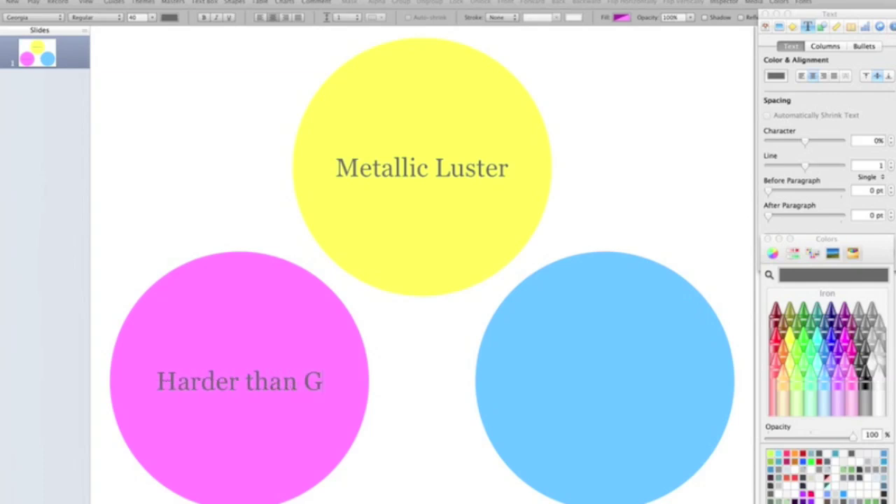
{"action": "left_click", "coordinate": [444, 459]}
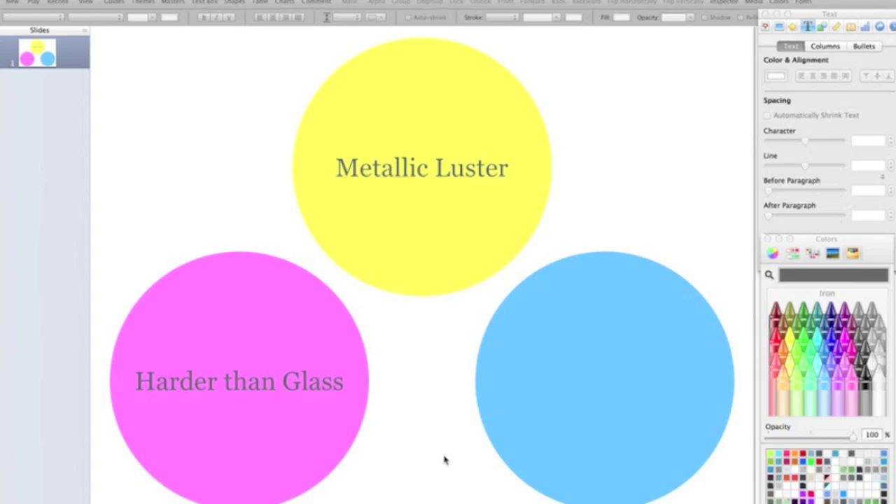
{"action": "left_click", "coordinate": [294, 378]}
Paste the styled label into the blue circle and replace it with 'Displays Mineral Cleavage'
{"action": "double_click", "coordinate": [294, 378]}
{"action": "triple_click", "coordinate": [293, 377]}
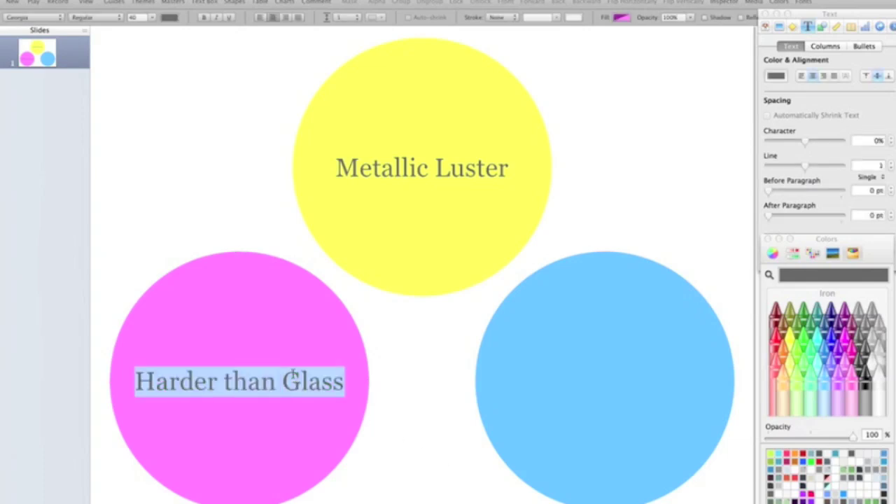
{"action": "double_click", "coordinate": [532, 368]}
{"action": "key", "text": "super+v"}
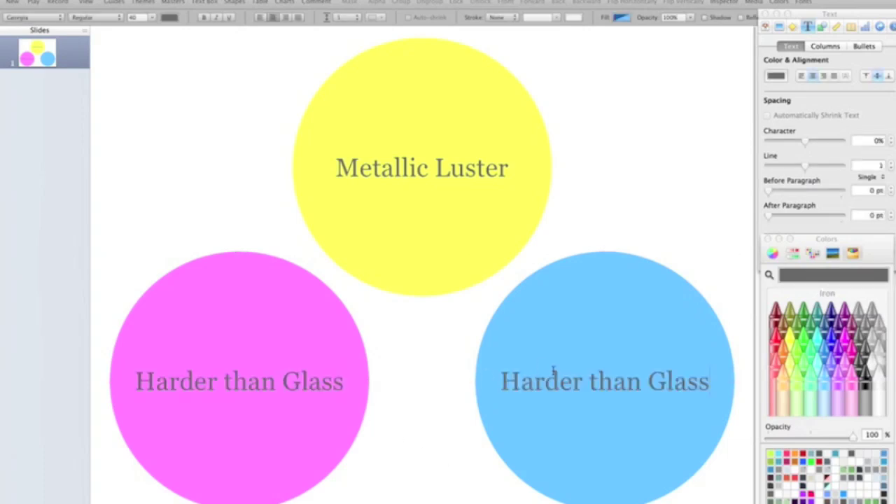
{"action": "triple_click", "coordinate": [566, 378]}
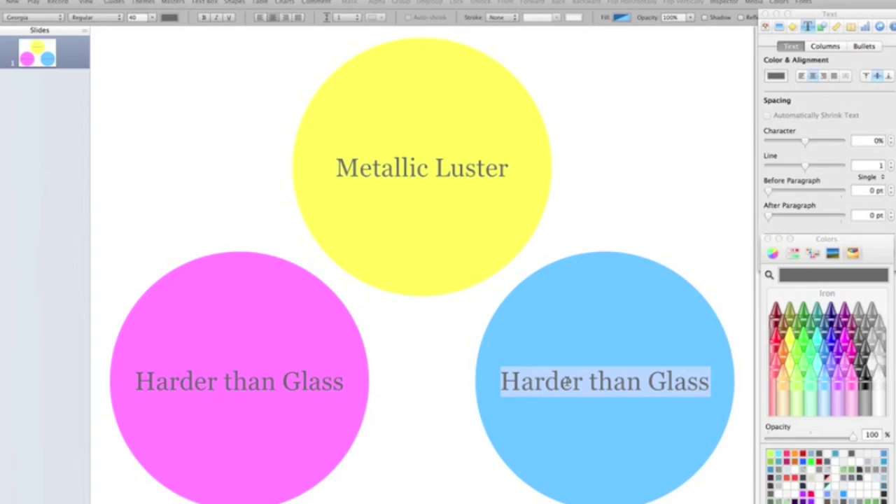
{"action": "type", "text": "Dis"}
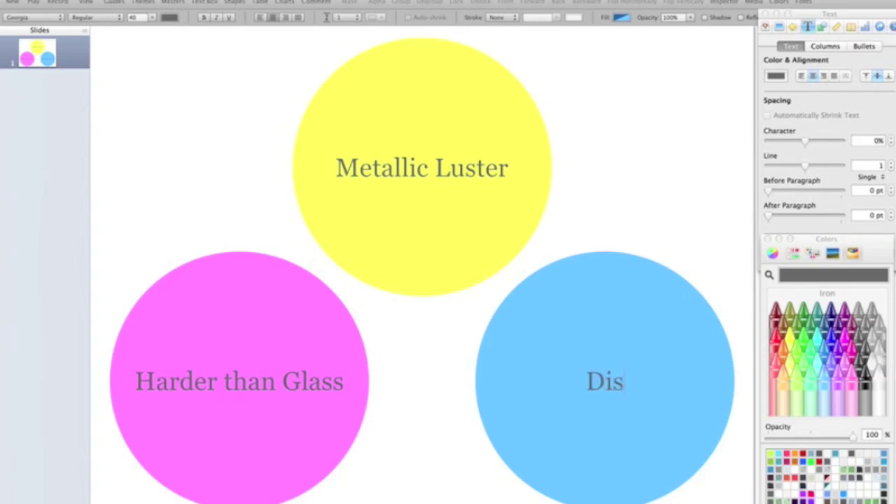
{"action": "type", "text": "plays Miner"}
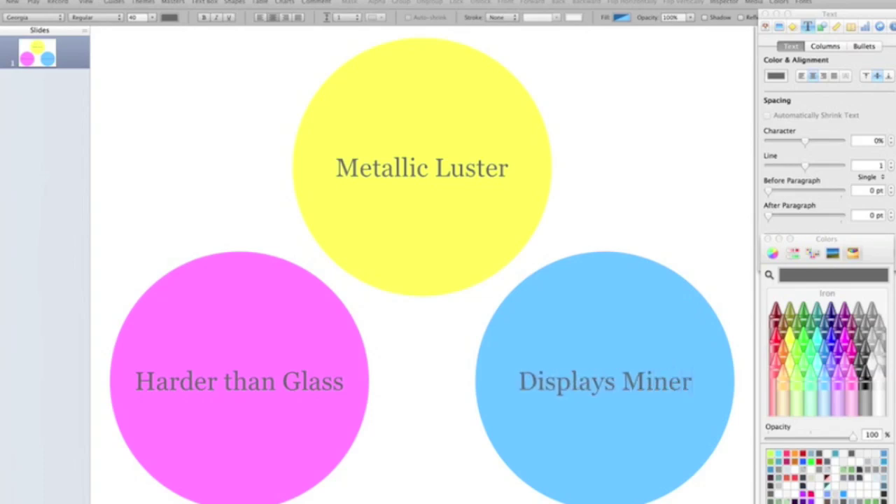
{"action": "type", "text": "al Cleavage"}
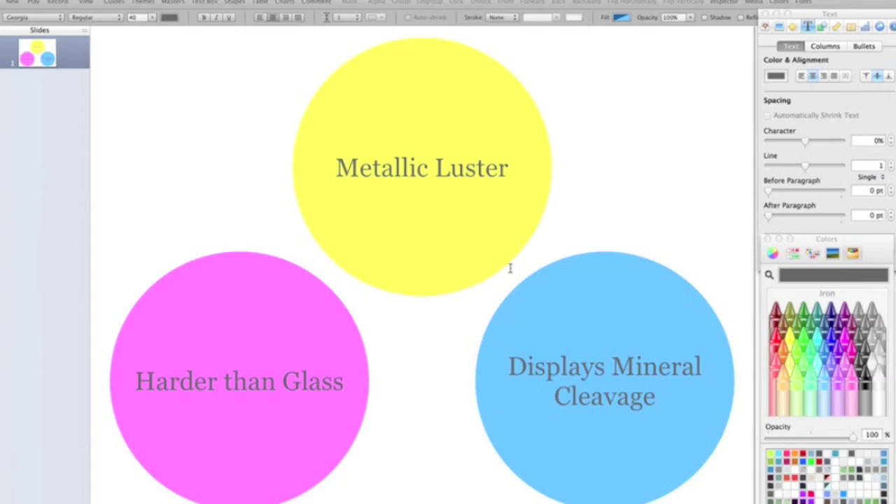
Break the yellow label into 'Metallic' / 'Luster'
{"action": "left_click", "coordinate": [452, 166]}
{"action": "double_click", "coordinate": [453, 166]}
{"action": "left_click", "coordinate": [434, 168]}
{"action": "key", "text": "Return"}
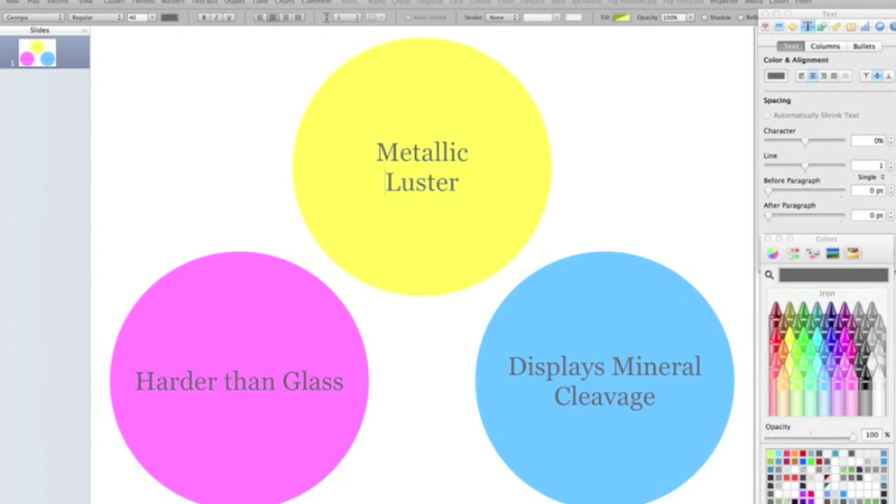
Break the pink label into 'Harder' / 'than Glass'
{"action": "left_click", "coordinate": [265, 393]}
{"action": "double_click", "coordinate": [265, 393]}
{"action": "left_click", "coordinate": [225, 381]}
{"action": "key", "text": "Return"}
Break the blue label into 'Displays' / 'Mineral Cleavage'
{"action": "left_click", "coordinate": [151, 210]}
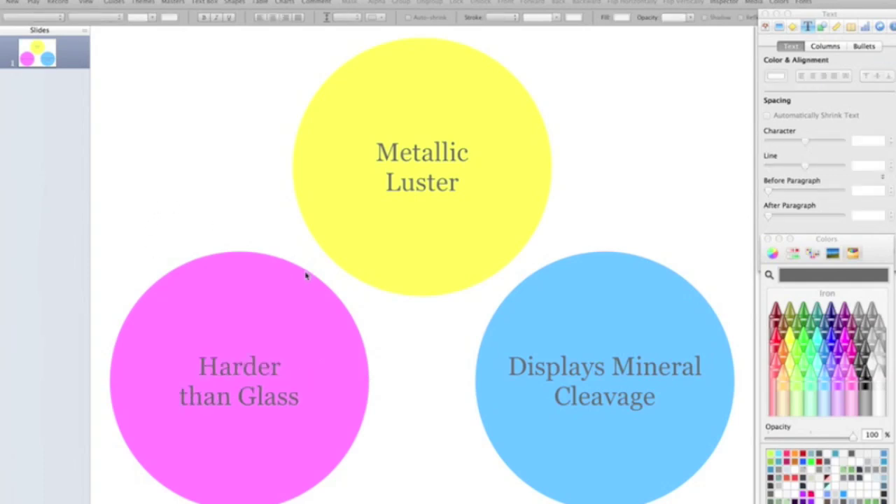
{"action": "left_click", "coordinate": [648, 368]}
{"action": "double_click", "coordinate": [648, 368]}
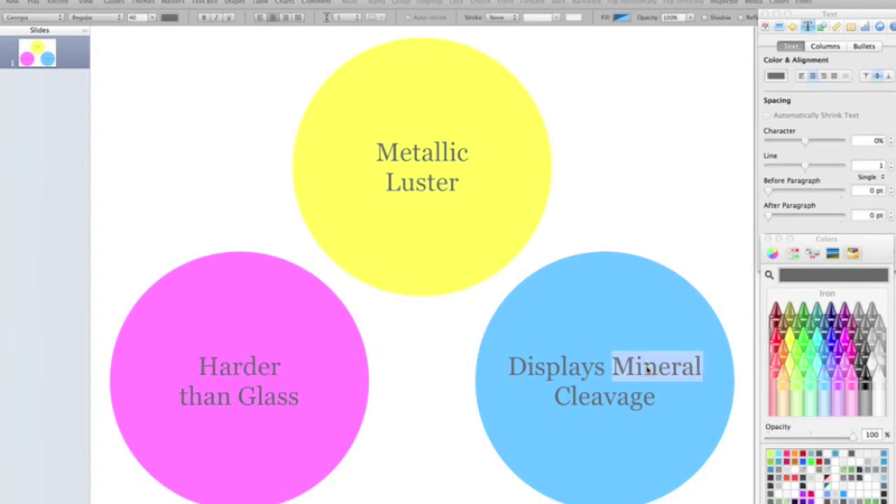
{"action": "left_click", "coordinate": [612, 367]}
{"action": "key", "text": "Return"}
{"action": "left_click", "coordinate": [439, 477]}
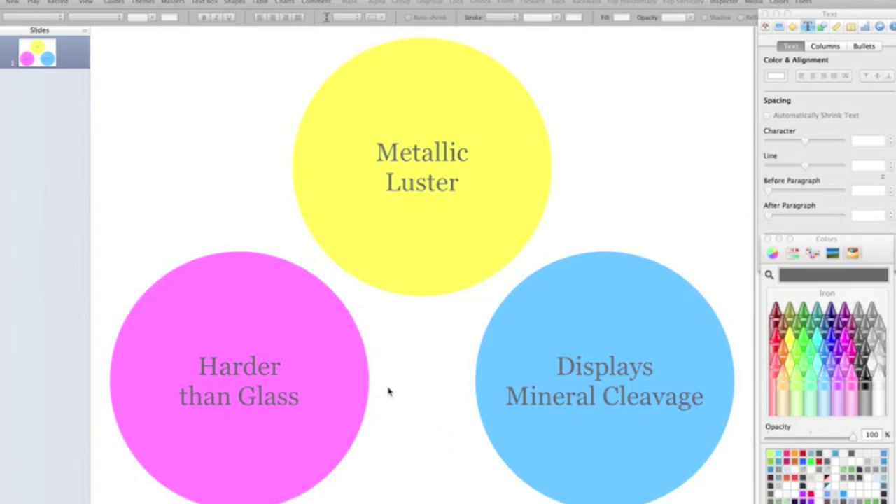
Duplicate the three-circle slide 1 with Cmd+D and open the new slide 2
{"action": "left_click", "coordinate": [75, 59]}
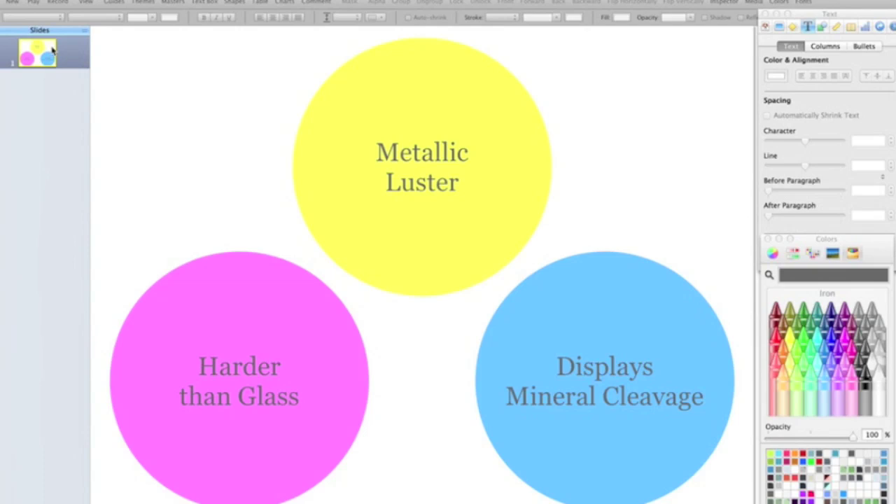
{"action": "key", "text": "super+d"}
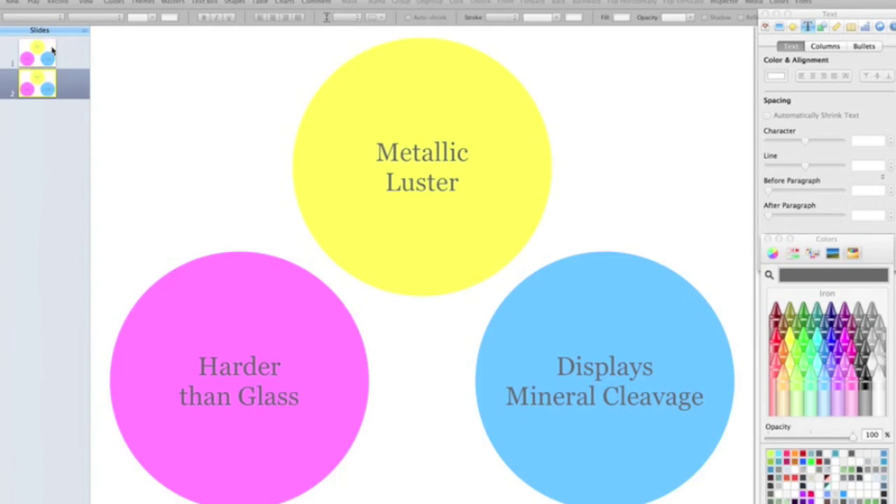
{"action": "left_click", "coordinate": [63, 83]}
{"action": "left_click", "coordinate": [65, 56]}
{"action": "left_click", "coordinate": [64, 91]}
Drag the pink and blue circles up so they overlap the yellow circle
{"action": "left_click_drag", "start_coordinate": [275, 382], "coordinate": [361, 318]}
{"action": "left_click_drag", "start_coordinate": [560, 425], "coordinate": [473, 363]}
{"action": "left_click", "coordinate": [450, 168]}
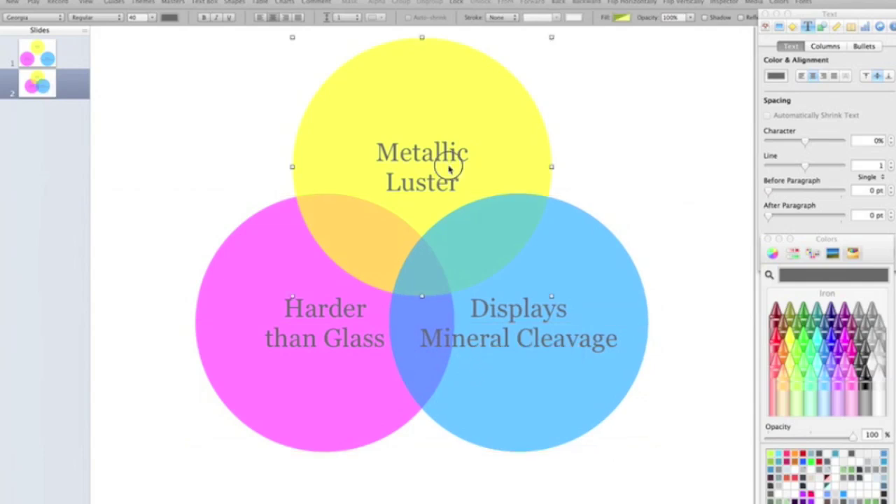
{"action": "left_click_drag", "start_coordinate": [450, 168], "coordinate": [450, 173]}
Select all three circles and shift them together to centre the Venn diagram
{"action": "key", "text": "super+a"}
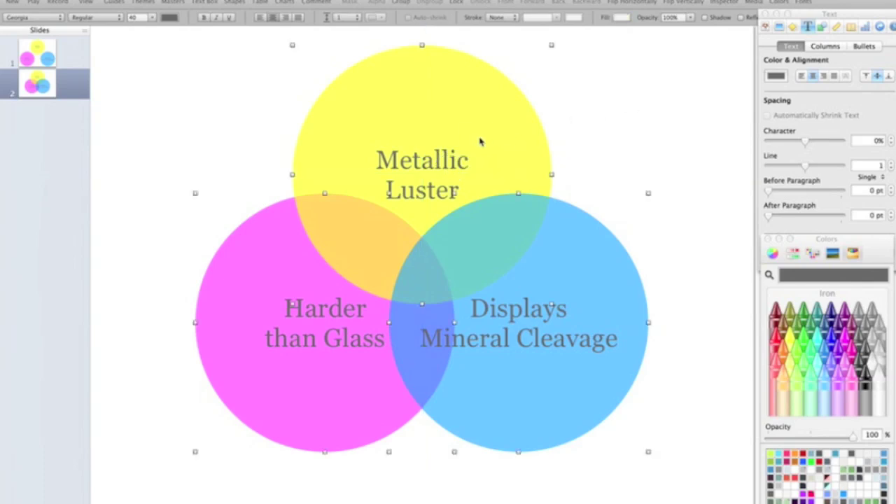
{"action": "left_click", "coordinate": [666, 125]}
{"action": "key", "text": "super+a"}
{"action": "left_click_drag", "start_coordinate": [471, 166], "coordinate": [474, 188]}
{"action": "left_click", "coordinate": [701, 155]}
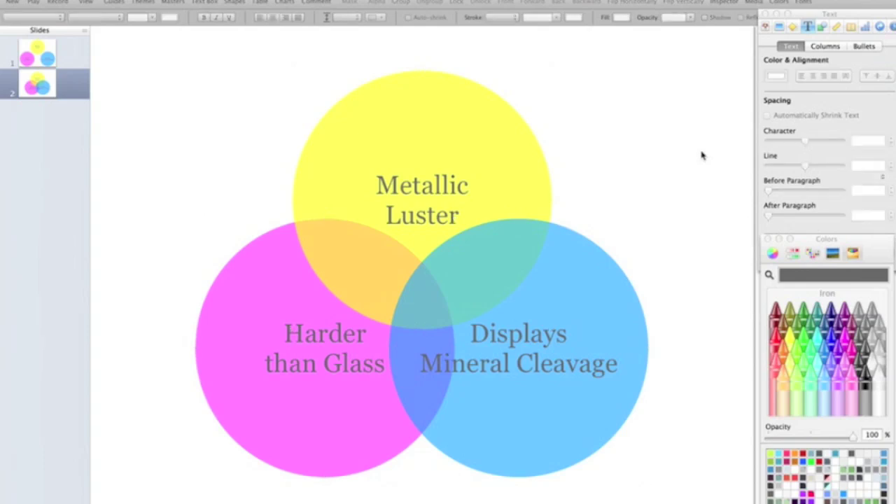
{"action": "left_click", "coordinate": [532, 418]}
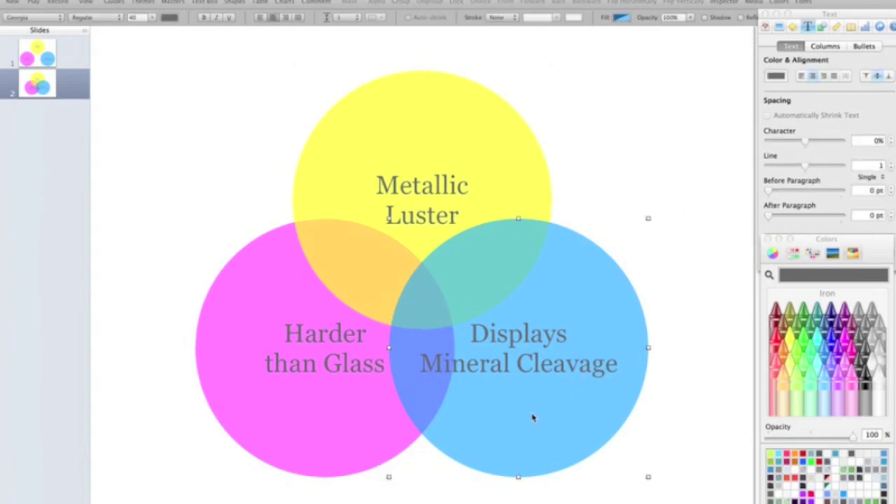
{"action": "left_click", "coordinate": [340, 436], "text": "shift"}
{"action": "left_click_drag", "start_coordinate": [340, 436], "coordinate": [341, 442]}
{"action": "left_click", "coordinate": [487, 241], "text": "shift"}
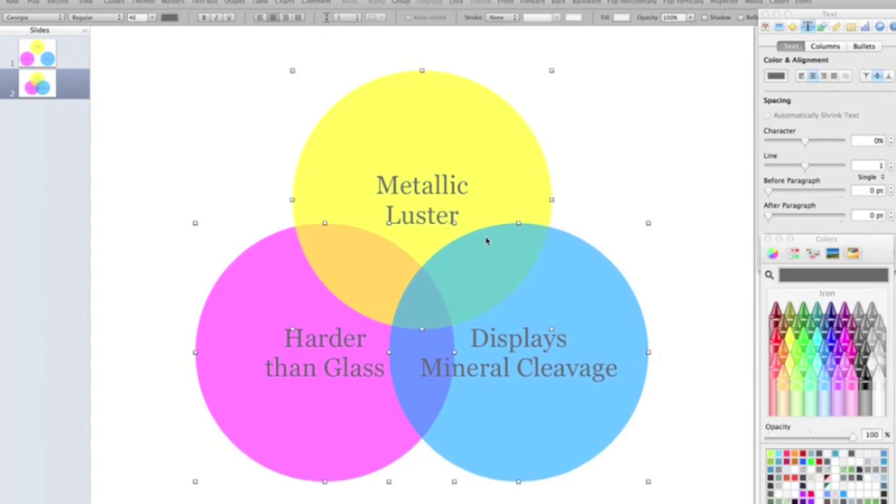
{"action": "left_click_drag", "start_coordinate": [482, 193], "coordinate": [482, 192]}
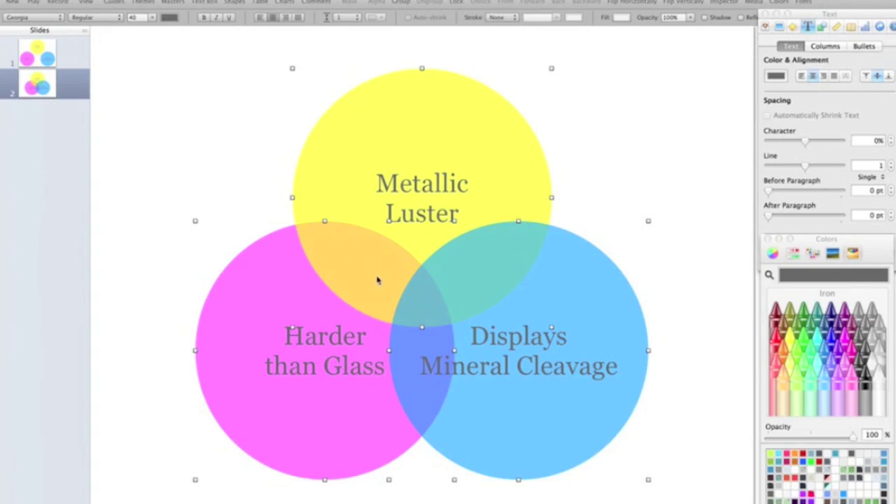
{"action": "left_click", "coordinate": [190, 182]}
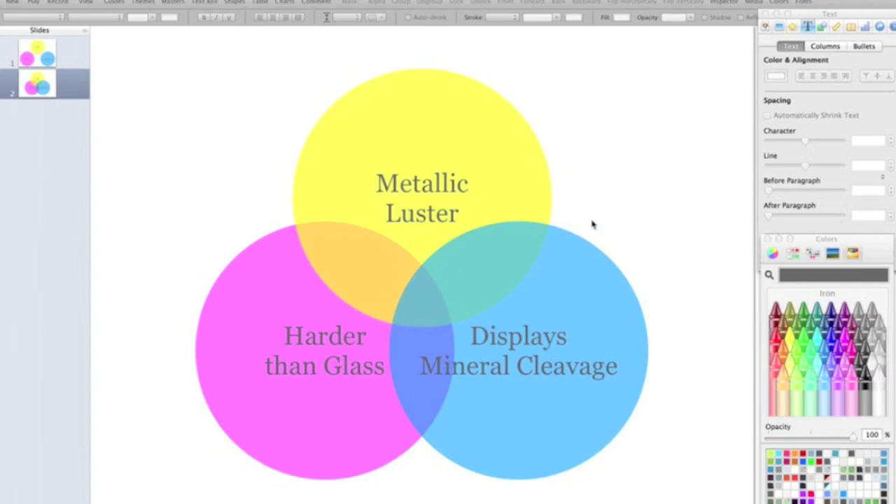
{"action": "left_click", "coordinate": [210, 2]}
Replace the placeholder text with an 'A?' label in white Georgia
{"action": "left_click", "coordinate": [413, 274]}
{"action": "double_click", "coordinate": [413, 275]}
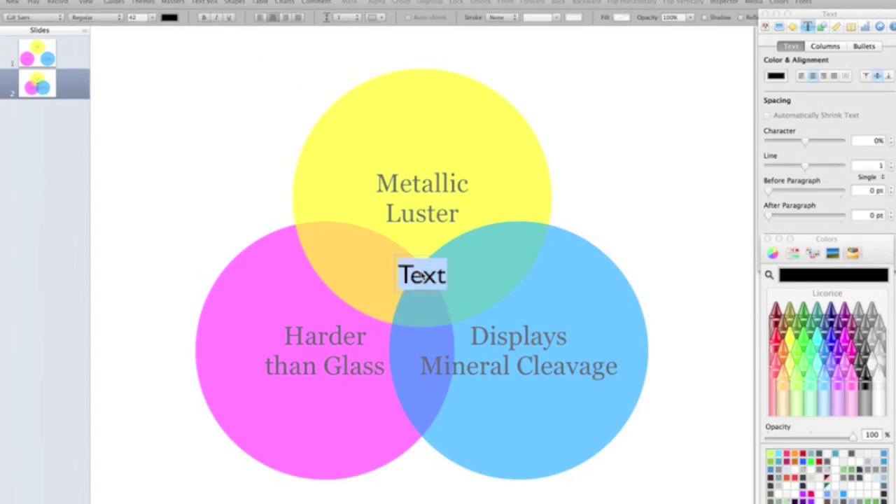
{"action": "type", "text": "A"}
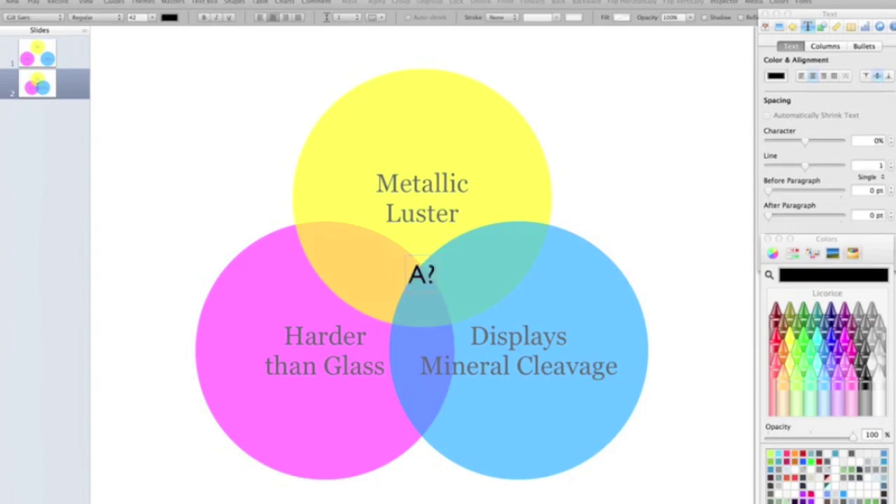
{"action": "key", "text": "super+a"}
{"action": "left_click", "coordinate": [33, 17]}
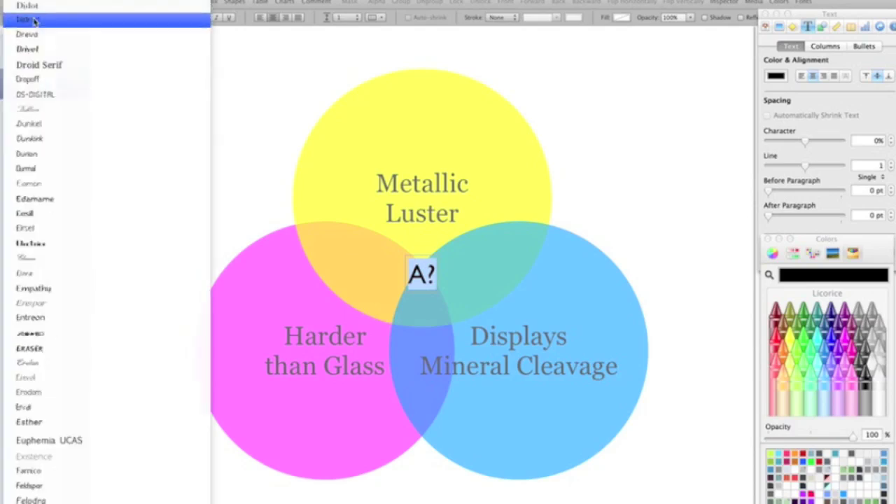
{"action": "scroll", "coordinate": [33, 20], "scroll_direction": "up", "scroll_amount": 15}
{"action": "left_click", "coordinate": [33, 30]}
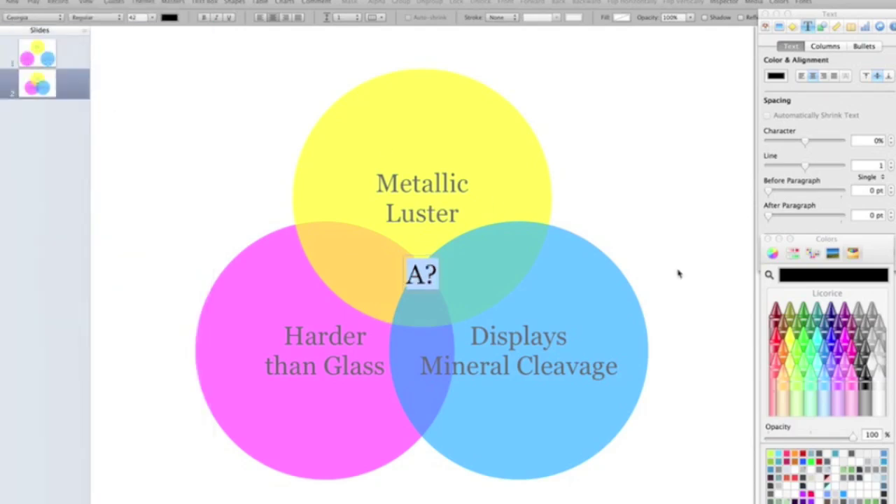
{"action": "left_click", "coordinate": [884, 387]}
{"action": "left_click", "coordinate": [745, 376]}
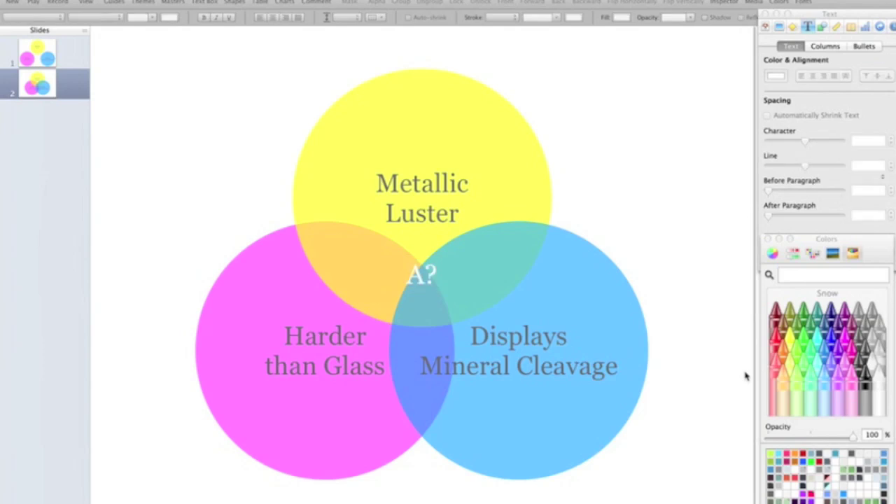
Move A? into the yellow-pink overlap and enlarge it by one point
{"action": "left_click_drag", "start_coordinate": [417, 276], "coordinate": [362, 270]}
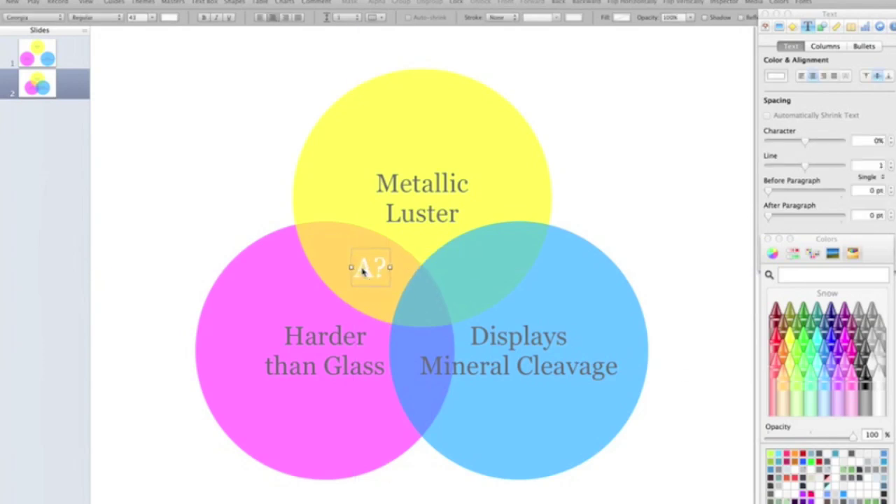
{"action": "key", "text": "super+plus"}
{"action": "left_click", "coordinate": [362, 314]}
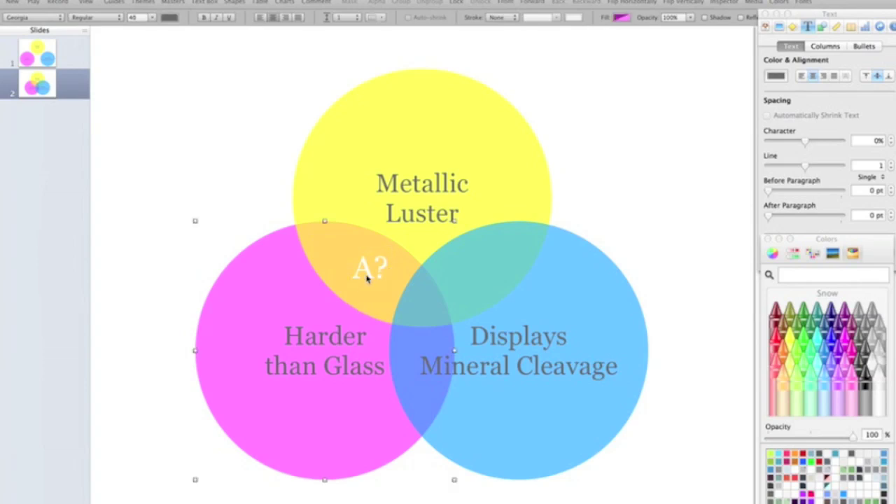
{"action": "left_click_drag", "start_coordinate": [368, 277], "coordinate": [473, 278]}
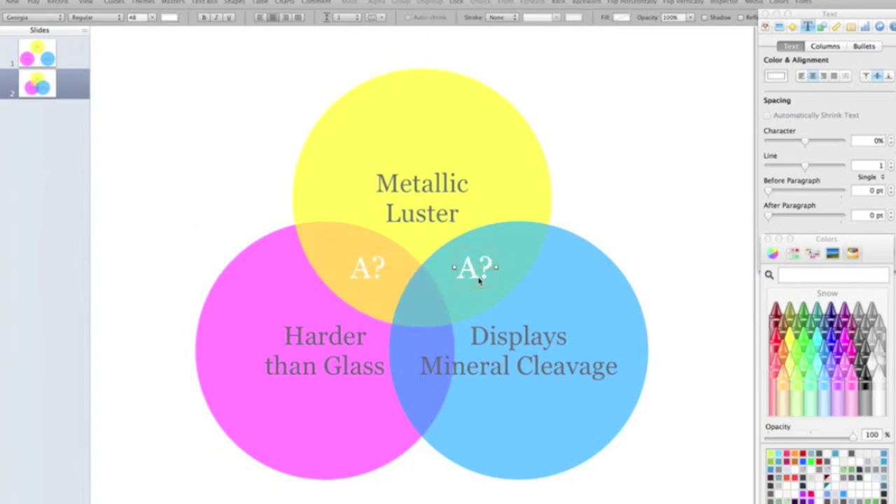
Change the copied label in the yellow-blue overlap to read 'B?'
{"action": "double_click", "coordinate": [474, 278]}
{"action": "type", "text": "B"}
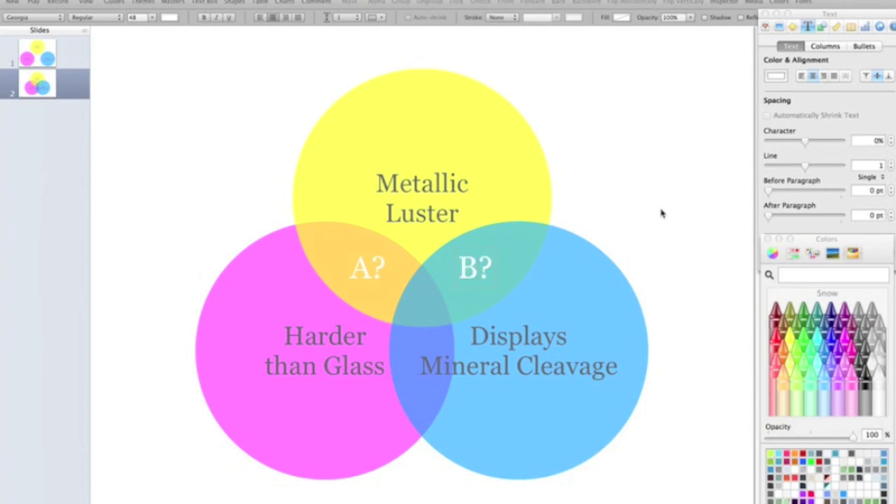
{"action": "left_click", "coordinate": [661, 213]}
{"action": "left_click", "coordinate": [468, 278]}
Copy A? to the three-way centre, change it to 'C?', and centre it there
{"action": "left_click_drag", "start_coordinate": [362, 269], "coordinate": [417, 301]}
{"action": "left_click", "coordinate": [369, 306]}
{"action": "double_click", "coordinate": [416, 301]}
{"action": "type", "text": "C"}
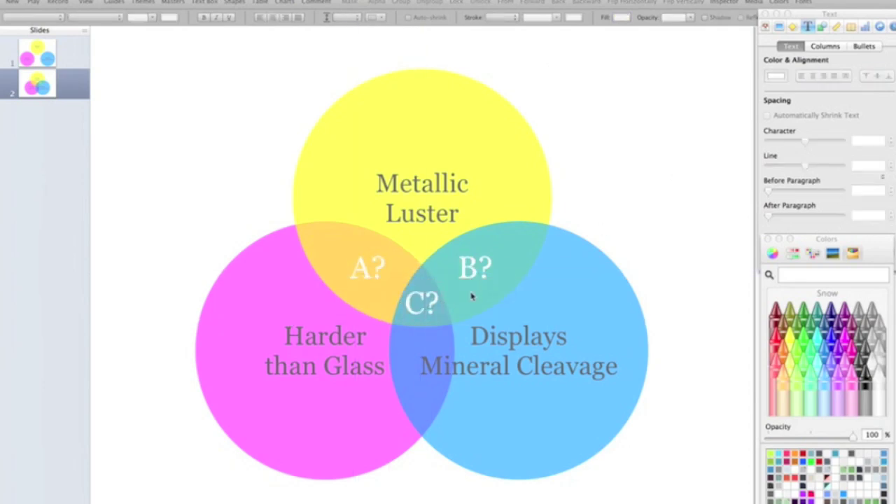
{"action": "double_click", "coordinate": [421, 310]}
{"action": "key", "text": "Escape"}
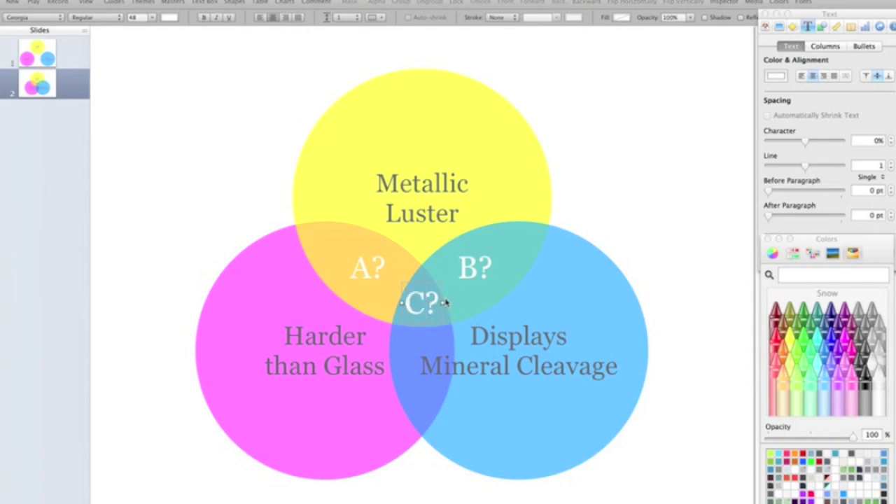
{"action": "left_click_drag", "start_coordinate": [426, 300], "coordinate": [438, 309]}
{"action": "left_click", "coordinate": [593, 229]}
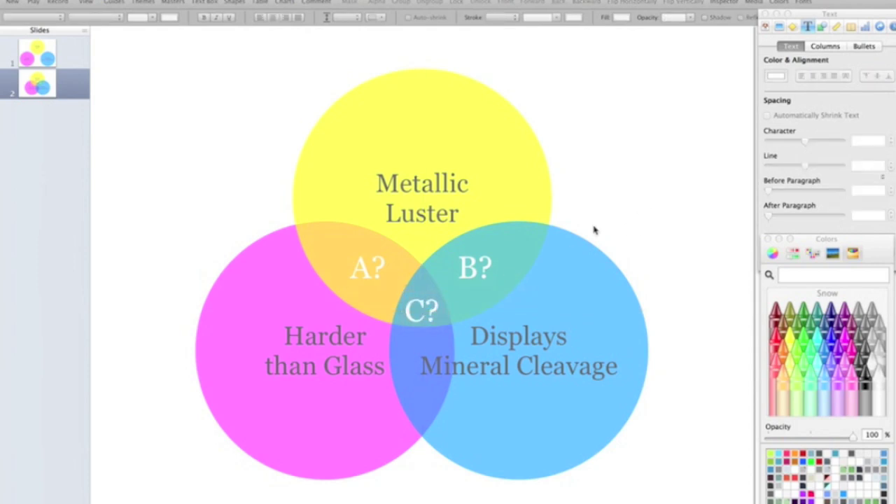
{"action": "left_click", "coordinate": [425, 315]}
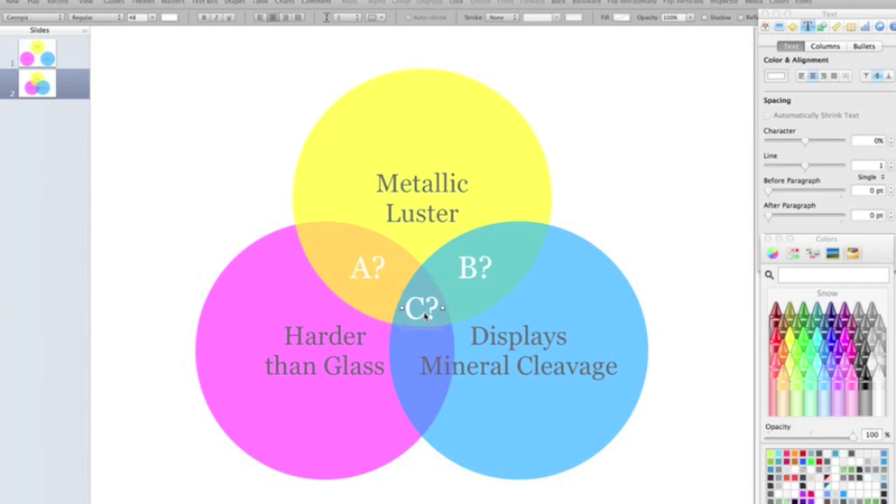
{"action": "left_click", "coordinate": [705, 148]}
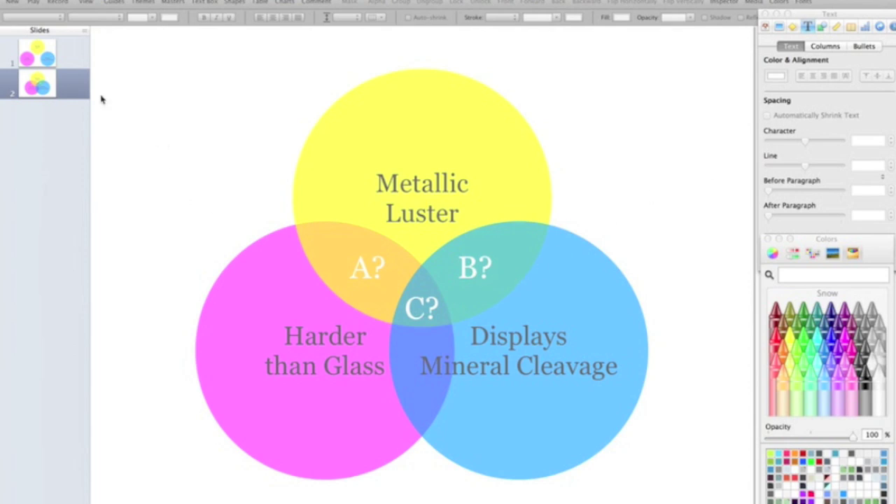
{"action": "left_click", "coordinate": [75, 59]}
{"action": "left_click", "coordinate": [66, 89]}
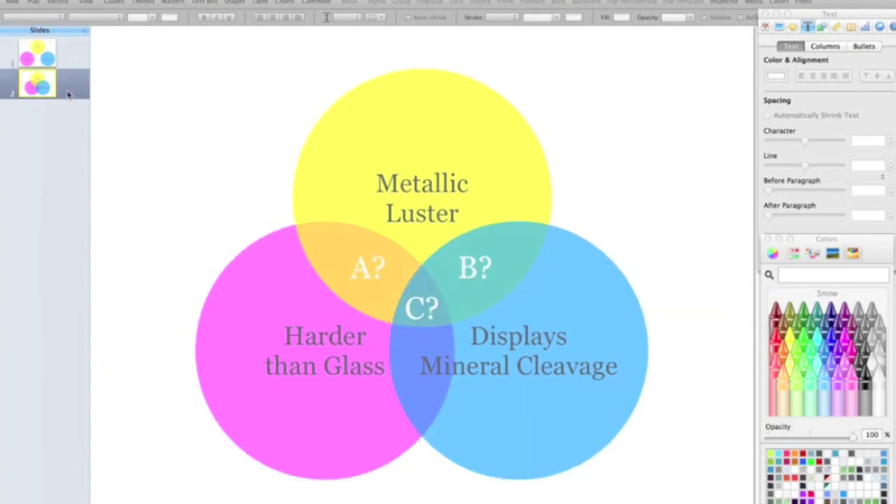
{"action": "left_click", "coordinate": [70, 61]}
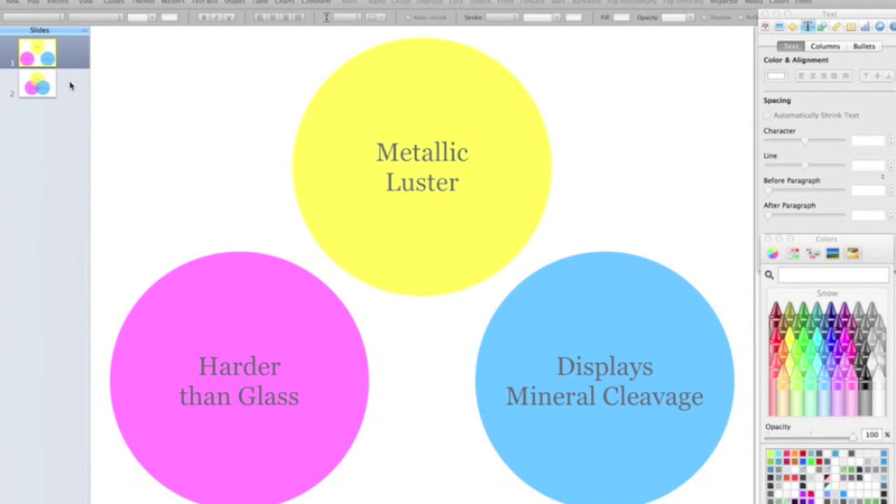
{"action": "left_click", "coordinate": [70, 85]}
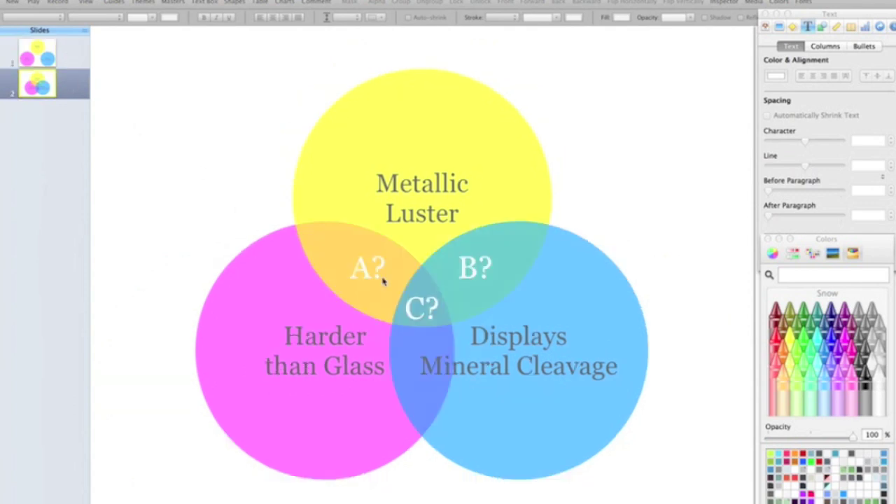
{"action": "left_click", "coordinate": [420, 313]}
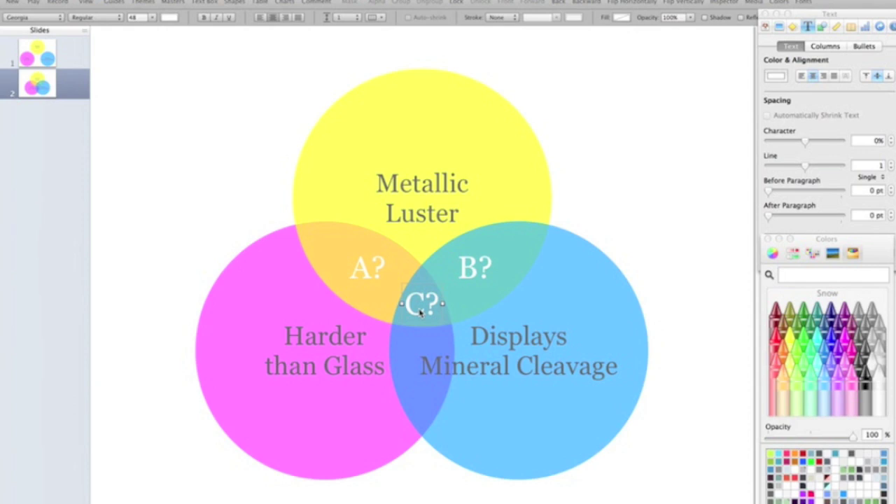
{"action": "left_click", "coordinate": [367, 275]}
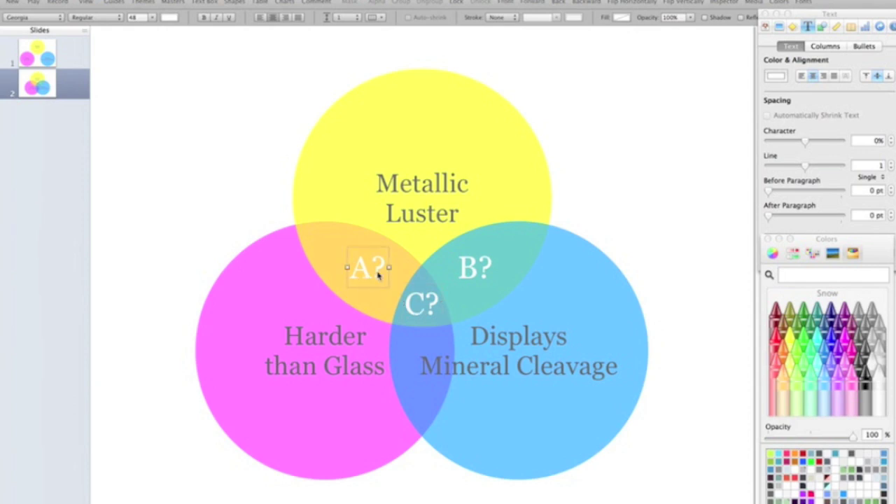
{"action": "left_click", "coordinate": [469, 278], "text": "shift"}
{"action": "left_click", "coordinate": [425, 308], "text": "shift"}
{"action": "left_click", "coordinate": [793, 27]}
Give the A?, B? and C? labels a 0.50 s Dissolve build-in, checking their build order
{"action": "left_click_drag", "start_coordinate": [829, 14], "coordinate": [805, 14]}
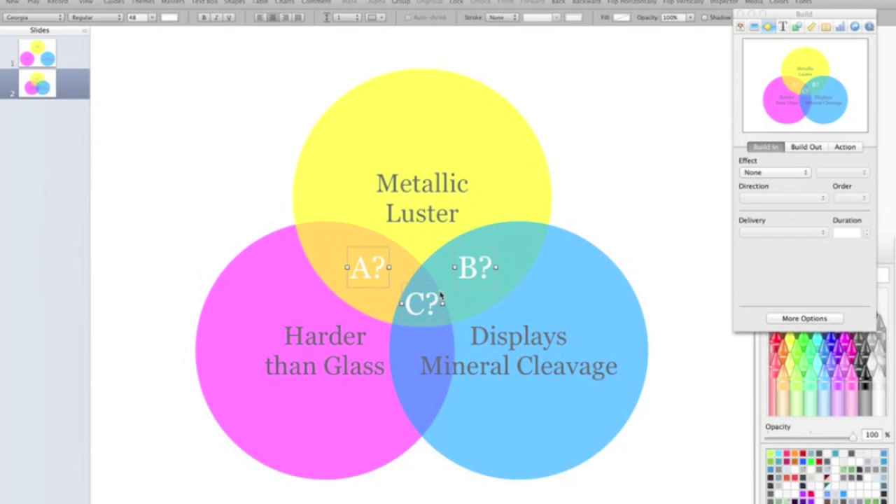
{"action": "left_click", "coordinate": [766, 174]}
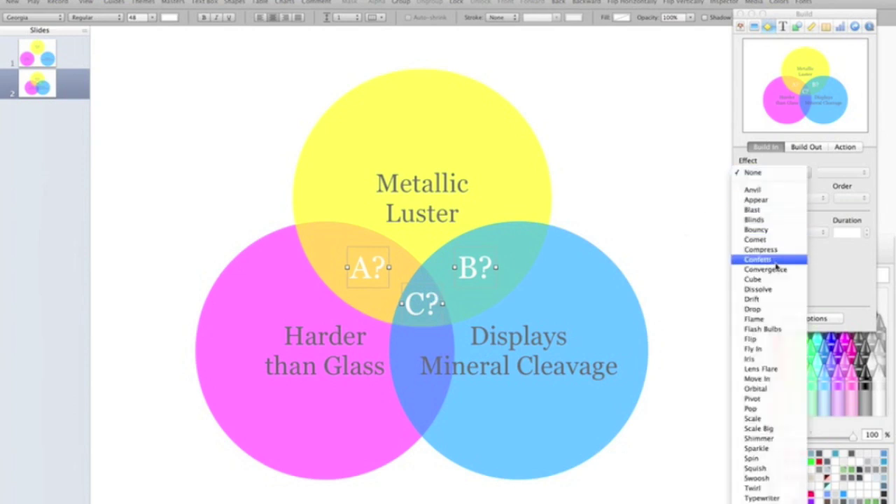
{"action": "left_click", "coordinate": [758, 289]}
{"action": "left_click", "coordinate": [866, 236]}
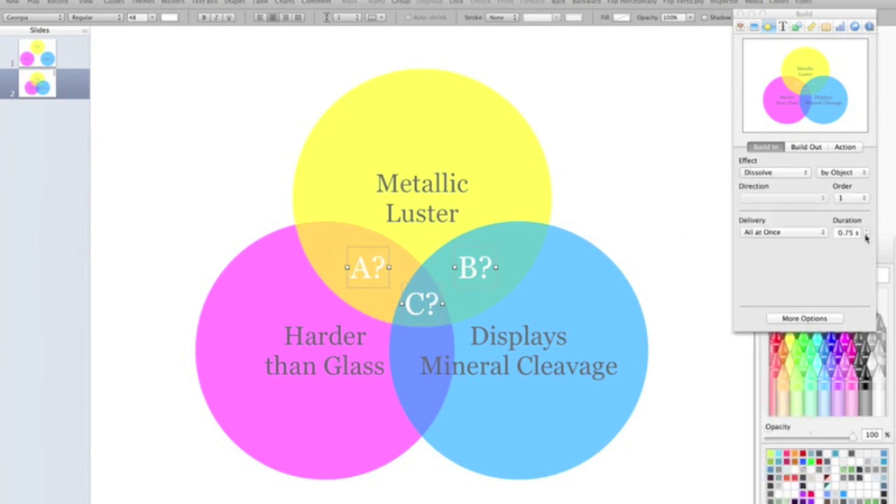
{"action": "left_click", "coordinate": [866, 235]}
{"action": "left_click", "coordinate": [819, 318]}
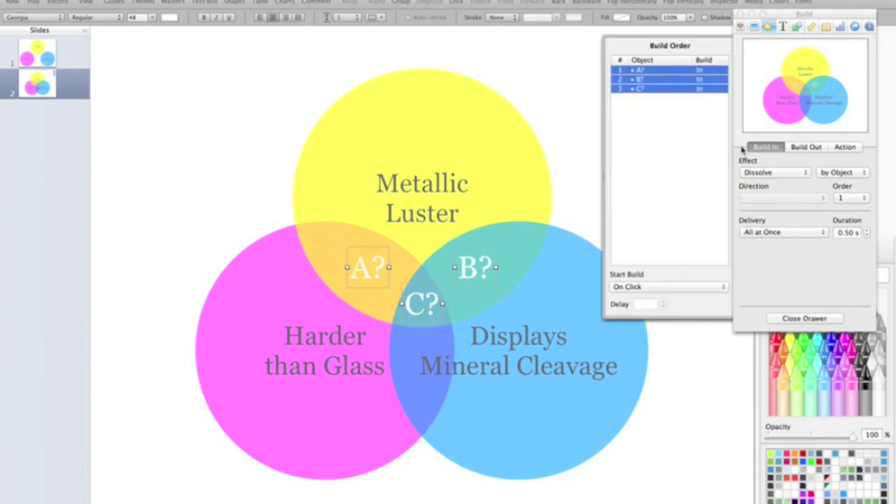
{"action": "left_click", "coordinate": [668, 126]}
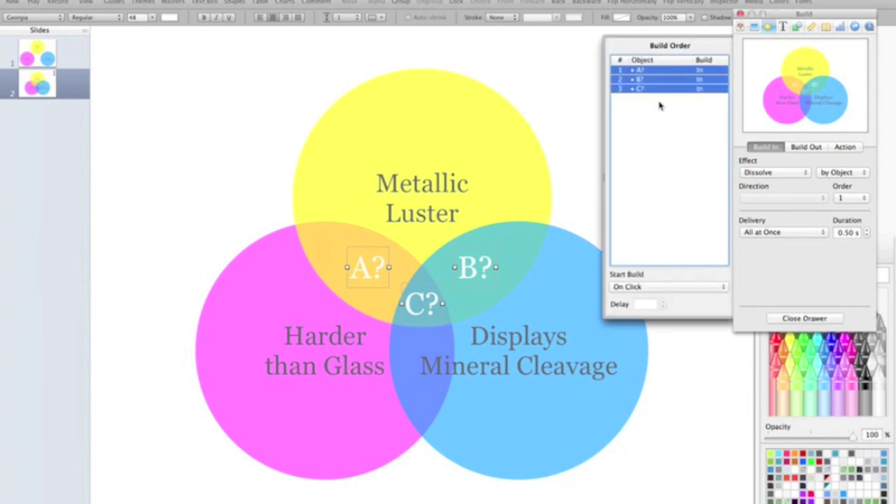
{"action": "left_click", "coordinate": [740, 15]}
{"action": "left_click", "coordinate": [638, 170]}
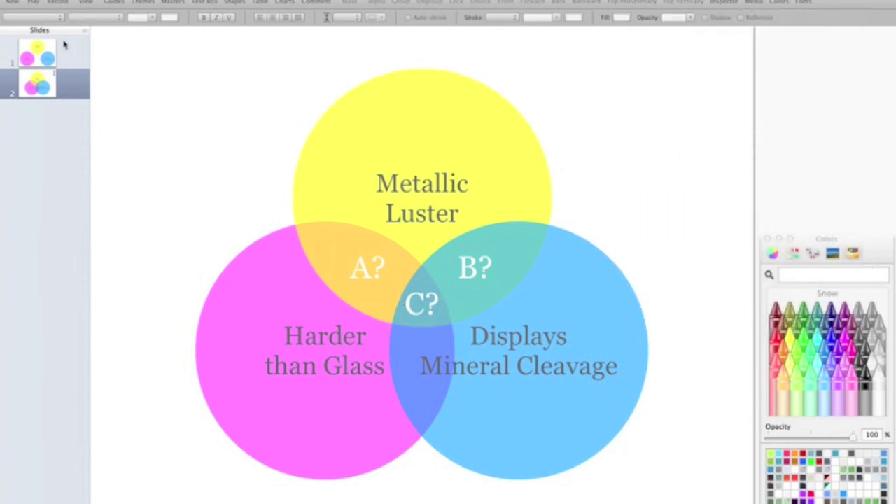
{"action": "left_click", "coordinate": [63, 45]}
Set slide 1's transition to Magic Move lasting 1.00 s
{"action": "left_click", "coordinate": [725, 4]}
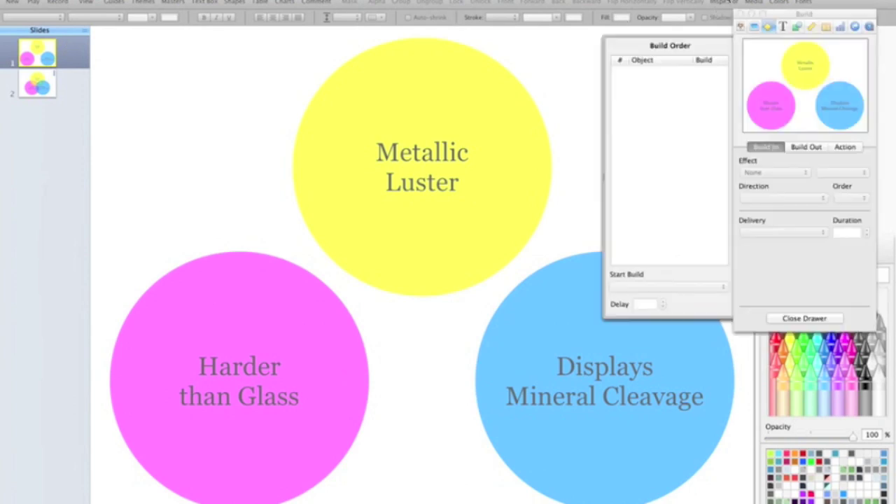
{"action": "left_click", "coordinate": [754, 26]}
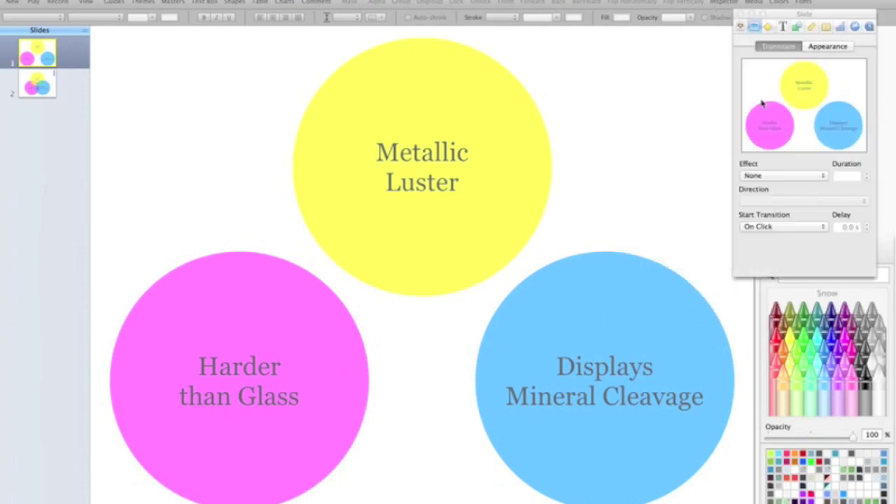
{"action": "left_click", "coordinate": [774, 174]}
{"action": "left_click", "coordinate": [774, 202]}
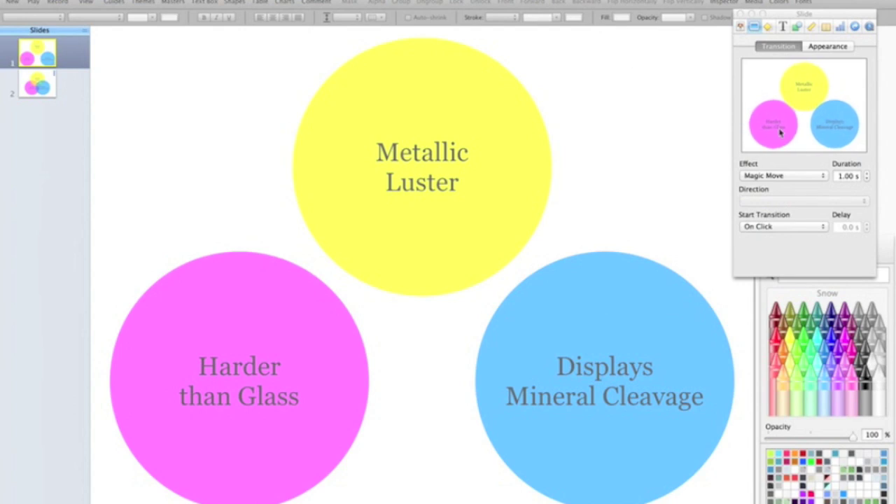
{"action": "left_click", "coordinate": [740, 15]}
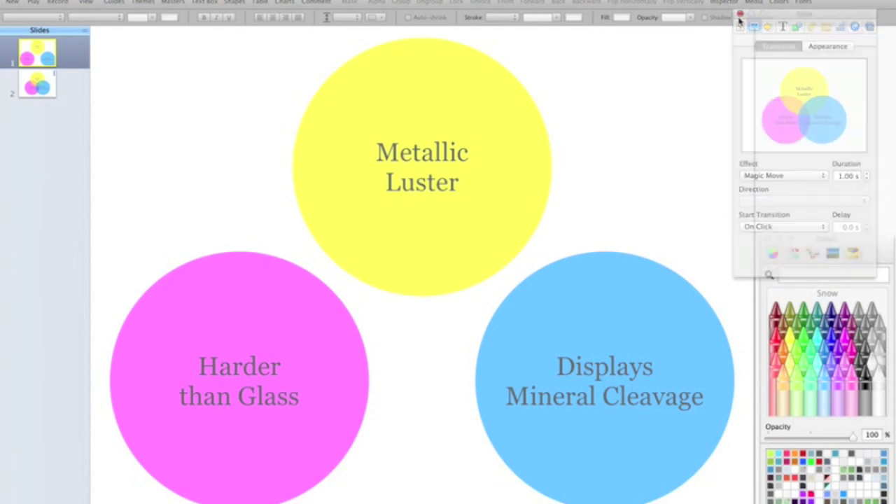